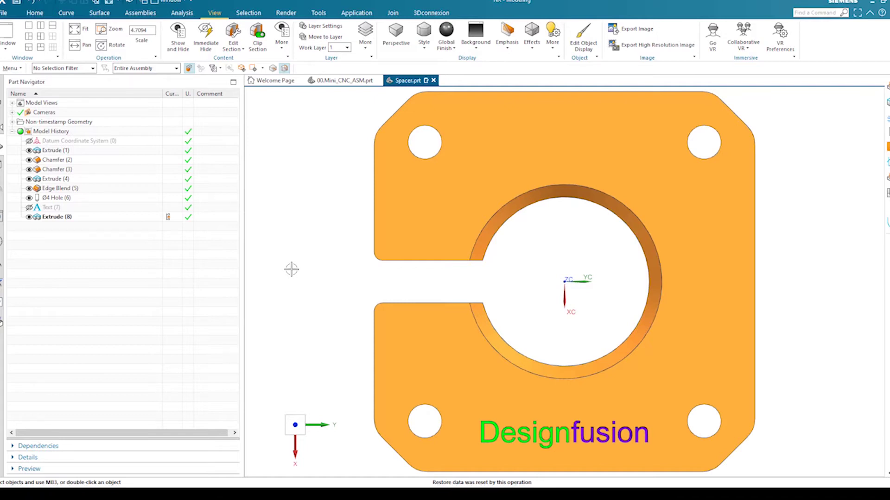
# Open the parameter tables for the spacer and start a new table from expressions
pyautogui.click(319, 14)
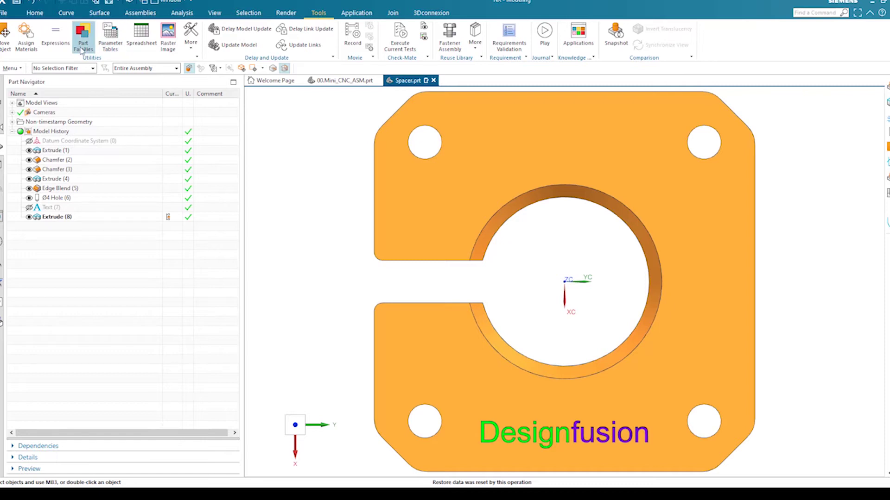
pyautogui.click(111, 48)
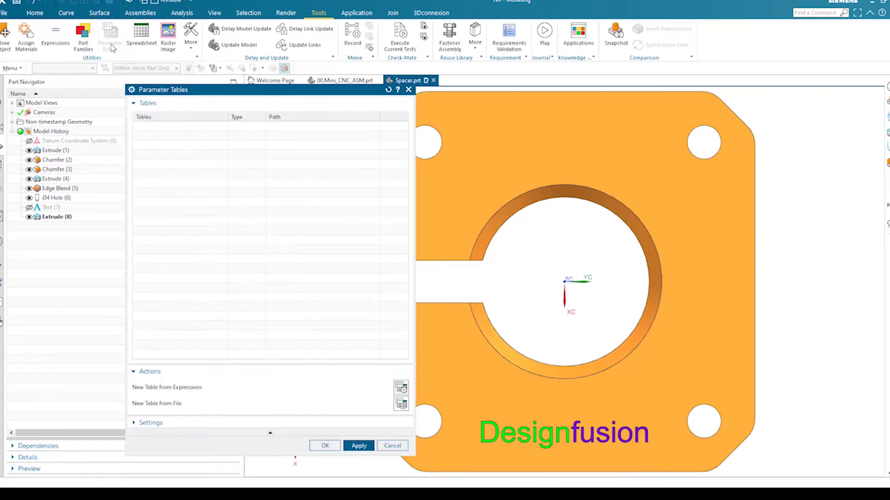
pyautogui.moveTo(199, 89); pyautogui.dragTo(169, 74)
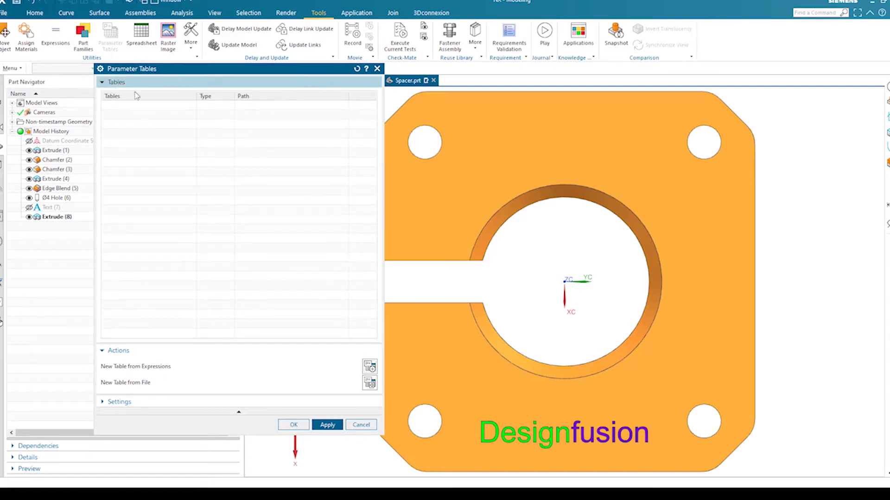
pyautogui.click(102, 84)
pyautogui.click(103, 85)
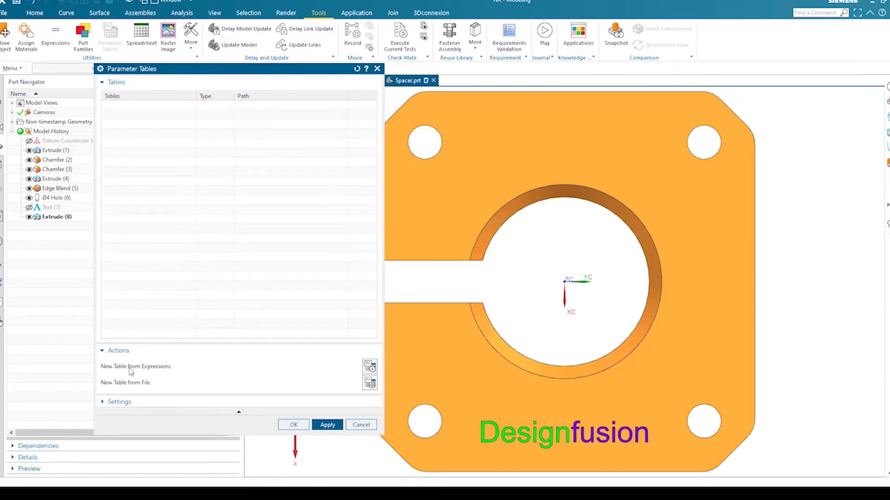
pyautogui.click(110, 403)
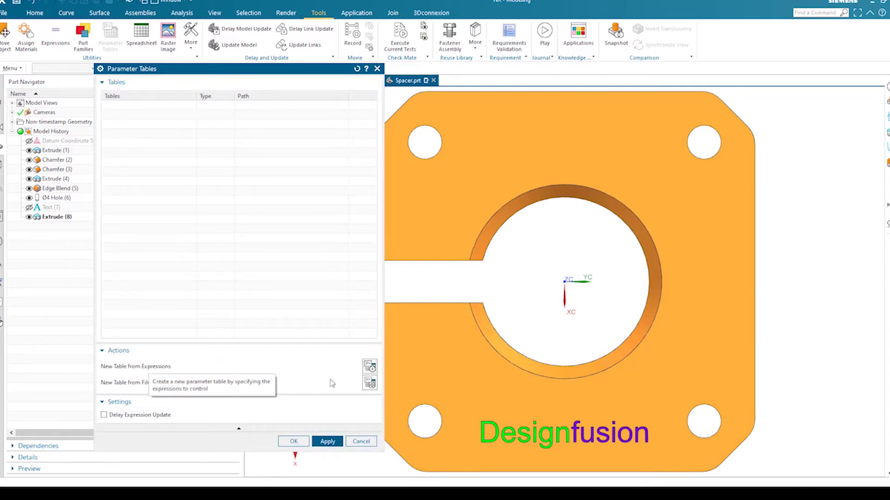
pyautogui.click(369, 367)
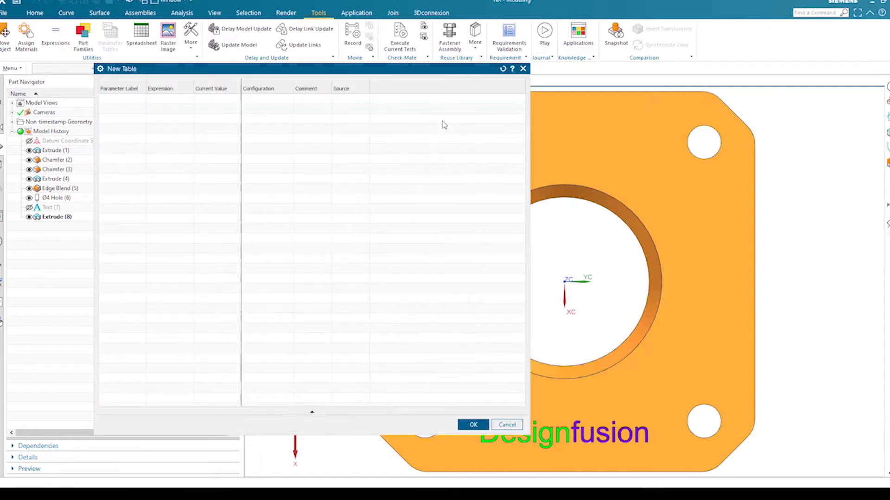
# Add the CUTOUT_WIDTH expression to the new table as a controlled parameter
pyautogui.rightClick(116, 104)
pyautogui.click(171, 108)
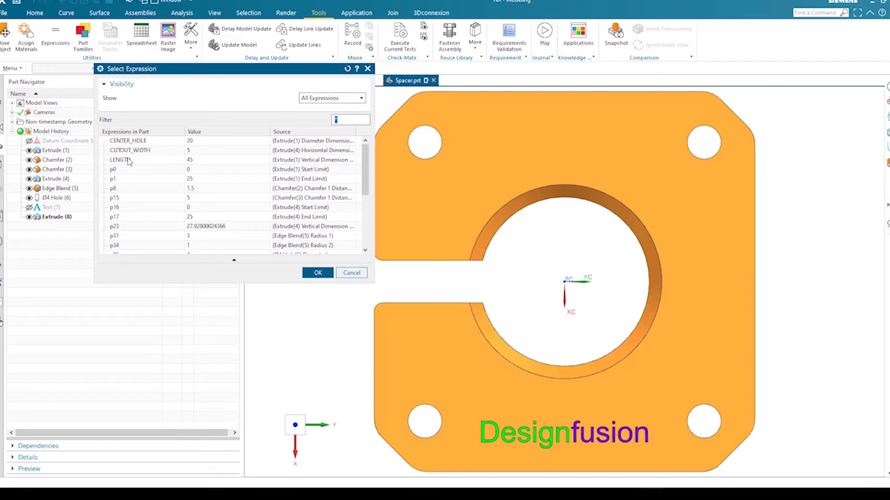
pyautogui.click(128, 161)
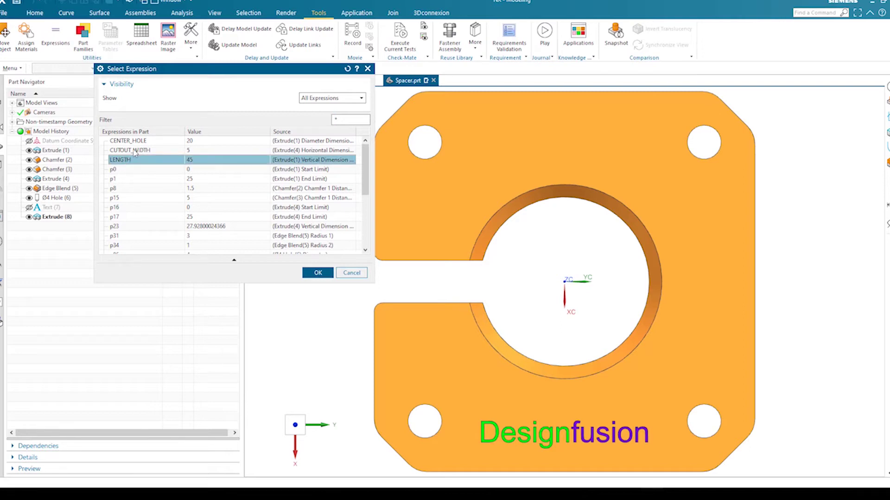
pyautogui.click(135, 151)
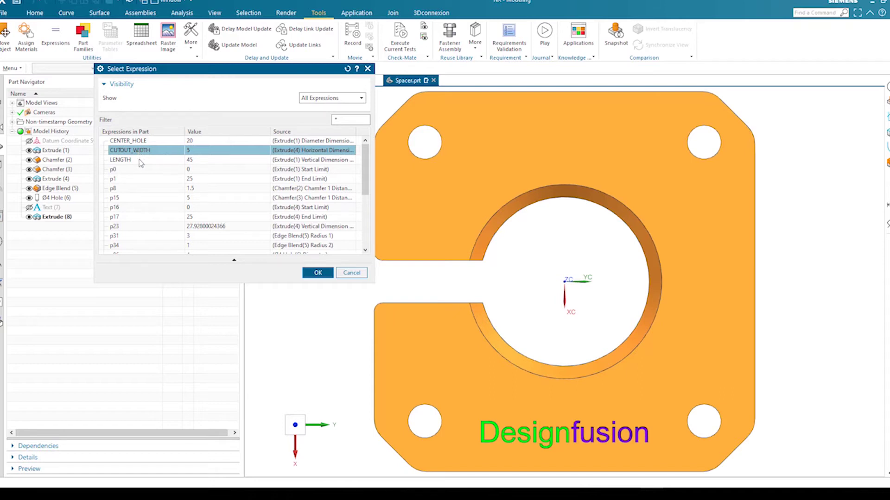
pyautogui.click(313, 274)
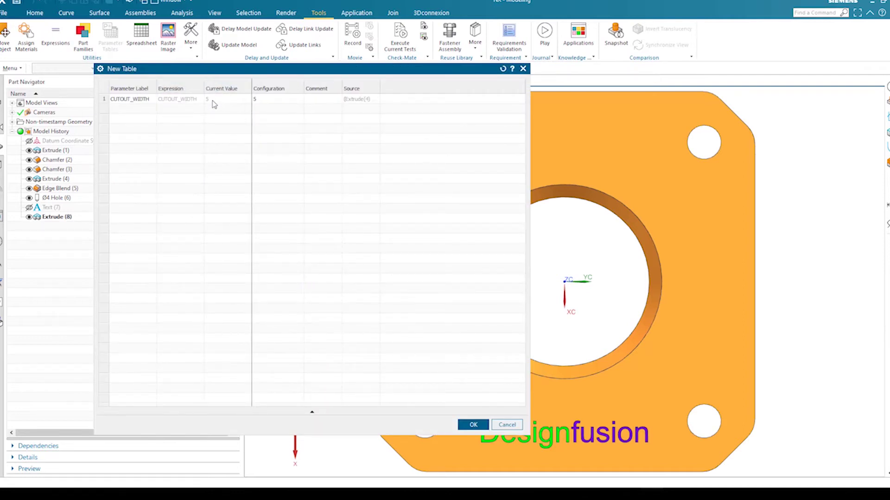
# Add two more configurations beside the existing one in the new table
pyautogui.rightClick(270, 91)
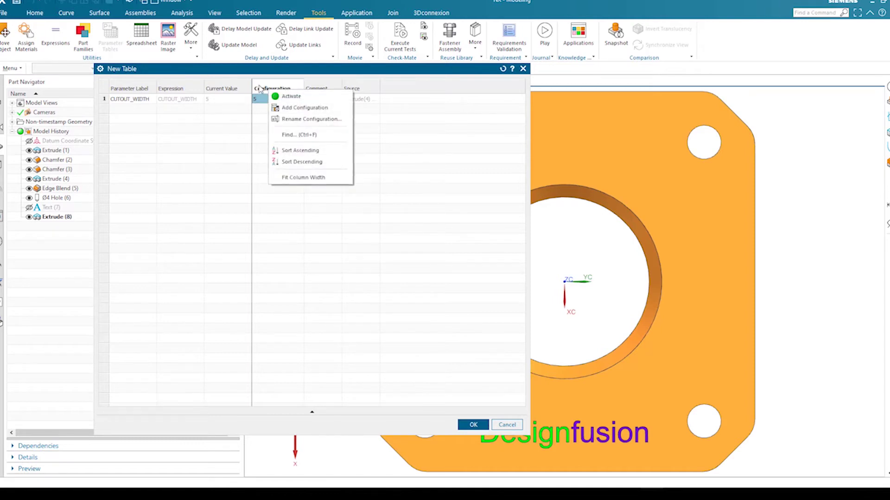
pyautogui.click(258, 86)
pyautogui.rightClick(273, 92)
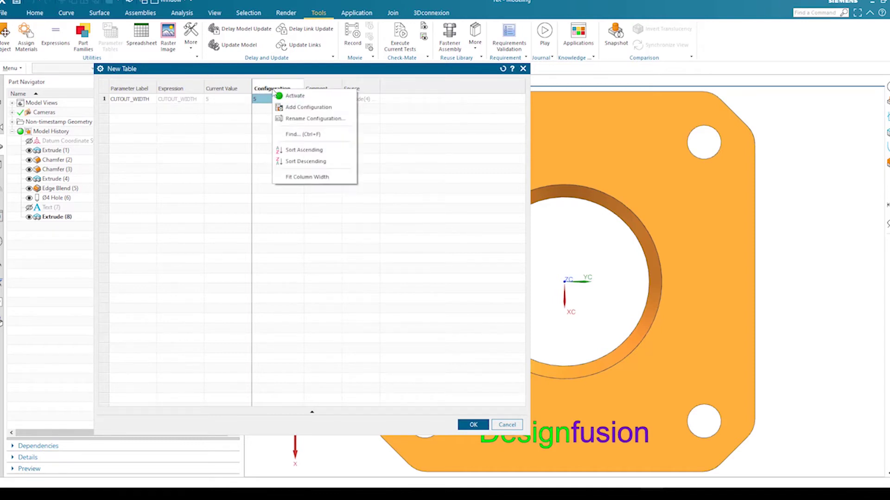
pyautogui.click(296, 110)
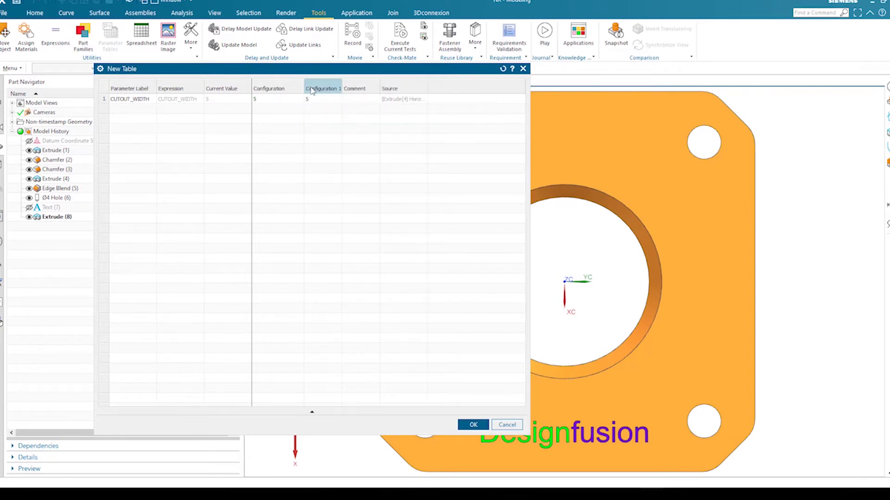
pyautogui.rightClick(312, 89)
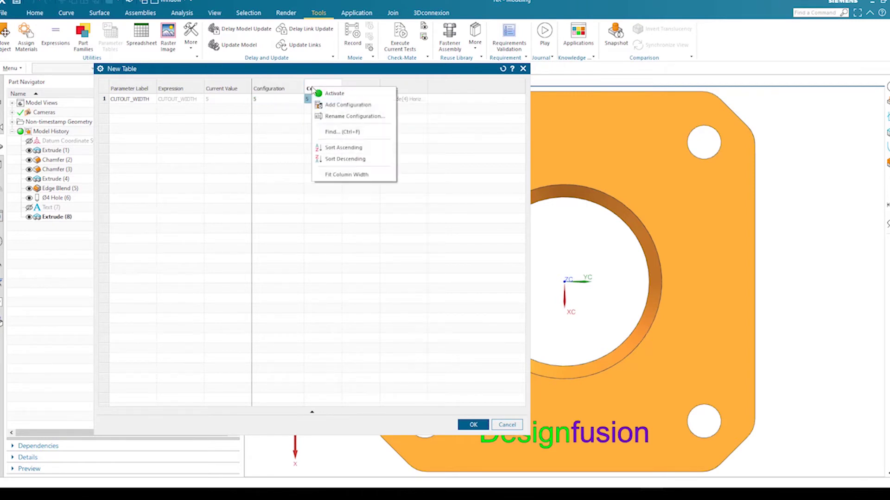
pyautogui.click(335, 106)
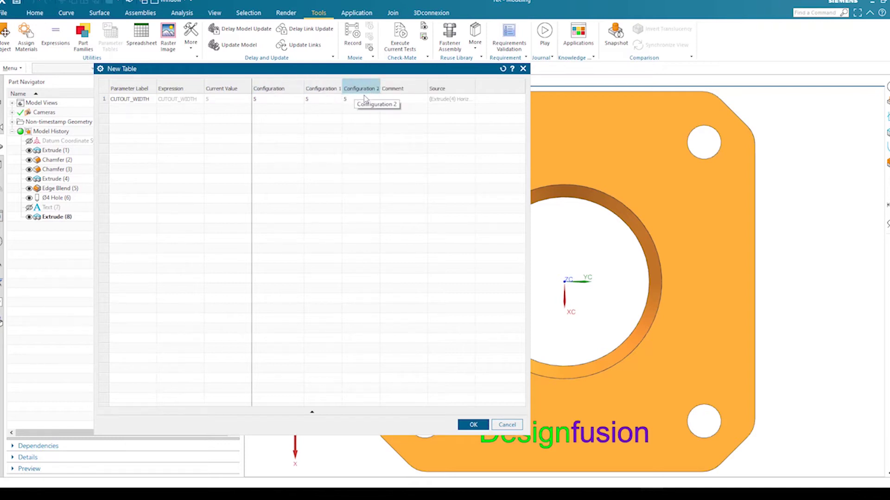
# Rename the first configuration as POSITION_1, copying the name for reuse
pyautogui.rightClick(273, 89)
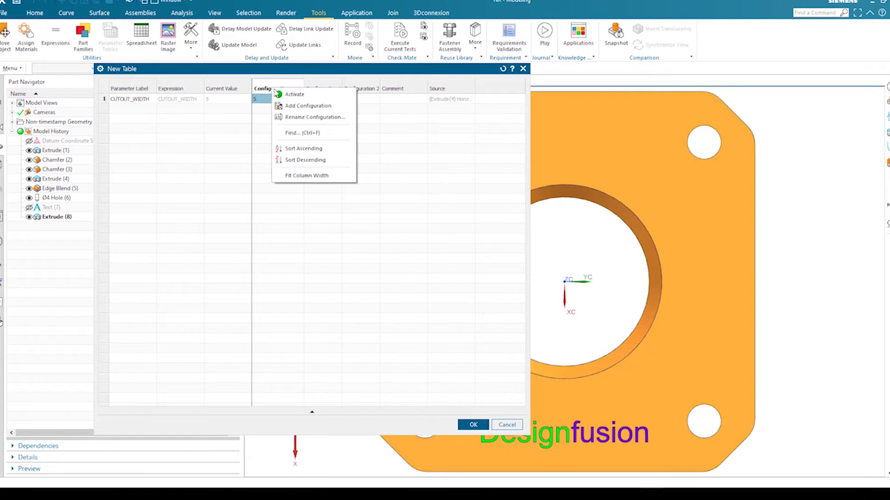
pyautogui.click(305, 117)
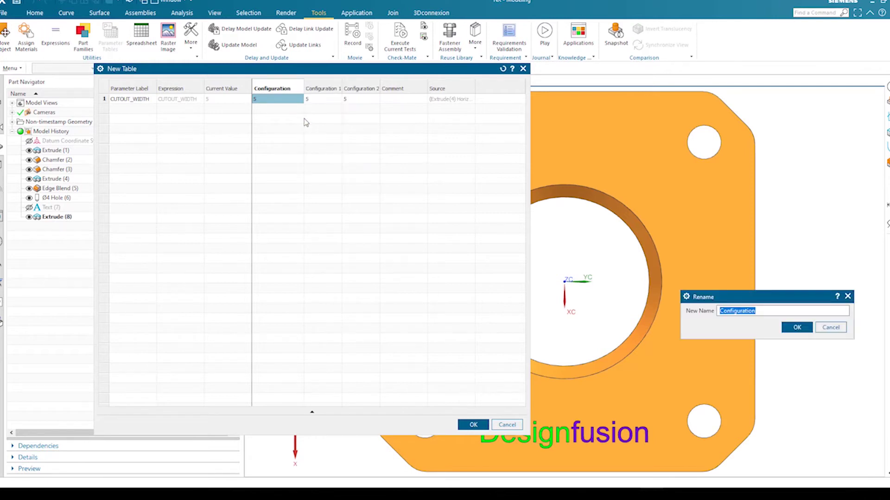
pyautogui.write('start')
pyautogui.write('PO')
pyautogui.write('SITION')
pyautogui.hotkey('ctrl', 'a')
pyautogui.hotkey('ctrl', 'c')
pyautogui.click(797, 328)
# Rename the second and third configurations as POSITION_2 and POSITION_3, reusing the copied name
pyautogui.rightClick(322, 88)
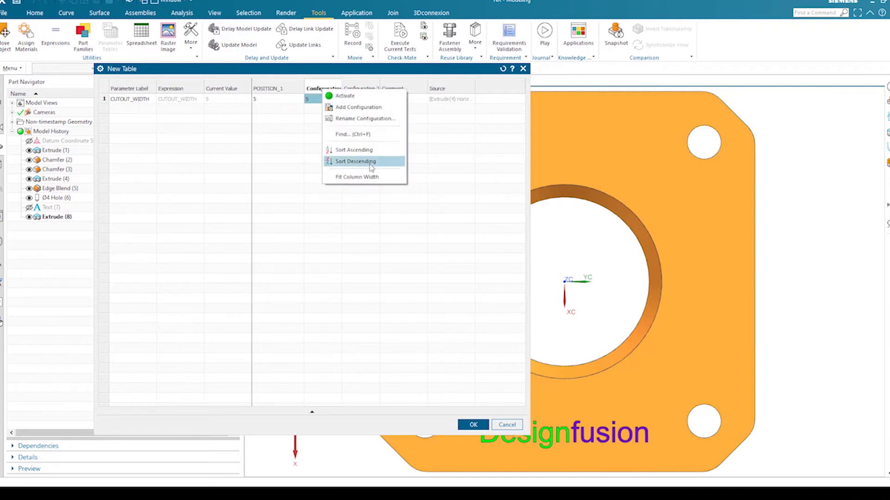
pyautogui.click(355, 124)
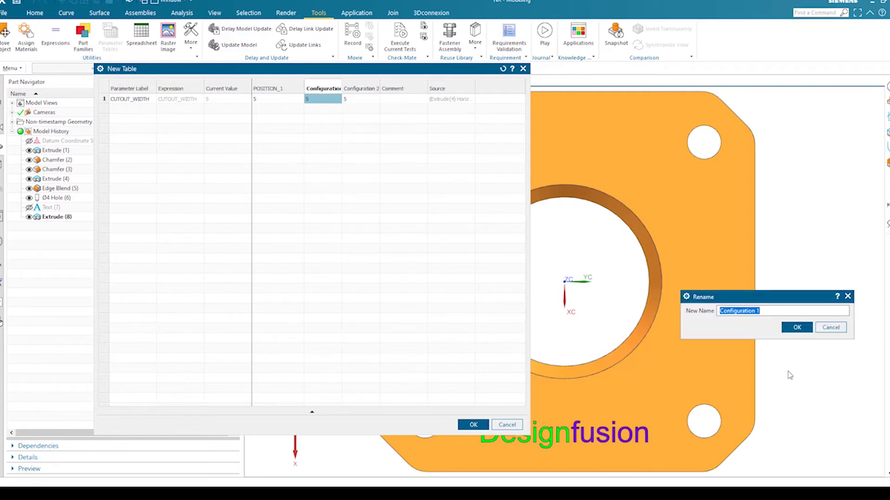
pyautogui.hotkey('ctrl', 'v')
pyautogui.write('2')
pyautogui.click(797, 327)
pyautogui.rightClick(358, 89)
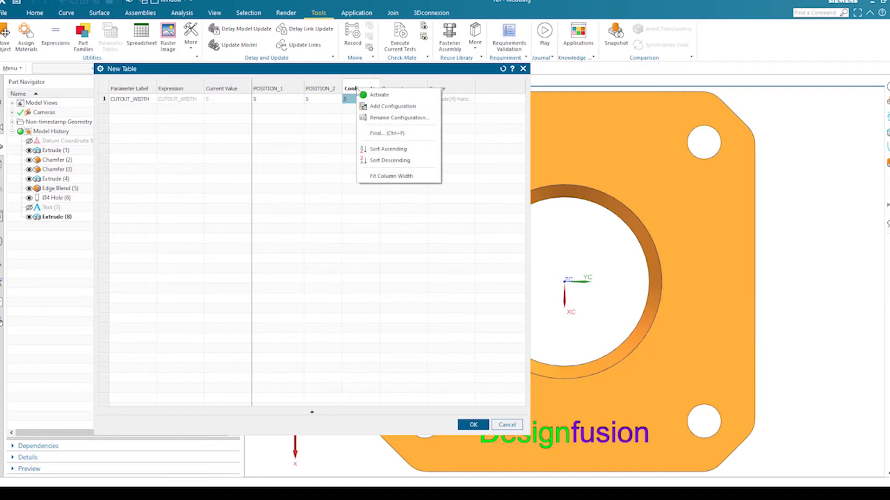
pyautogui.click(382, 118)
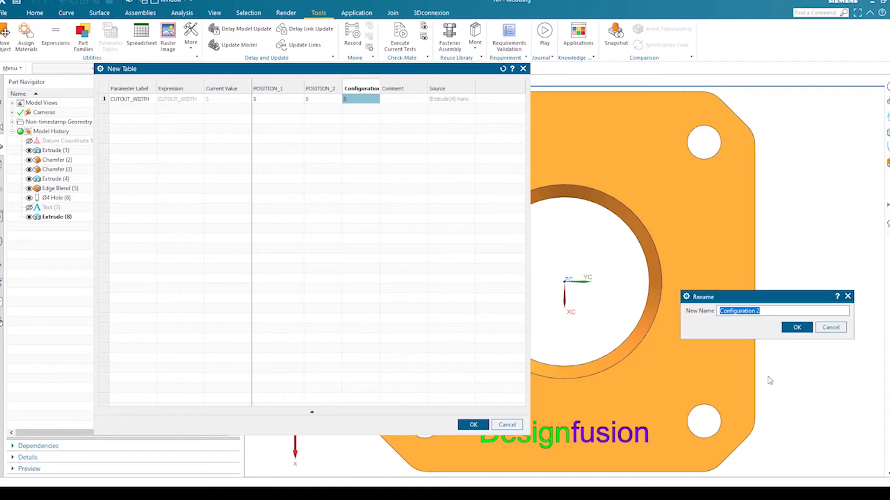
pyautogui.hotkey('ctrl', 'v')
pyautogui.click(789, 330)
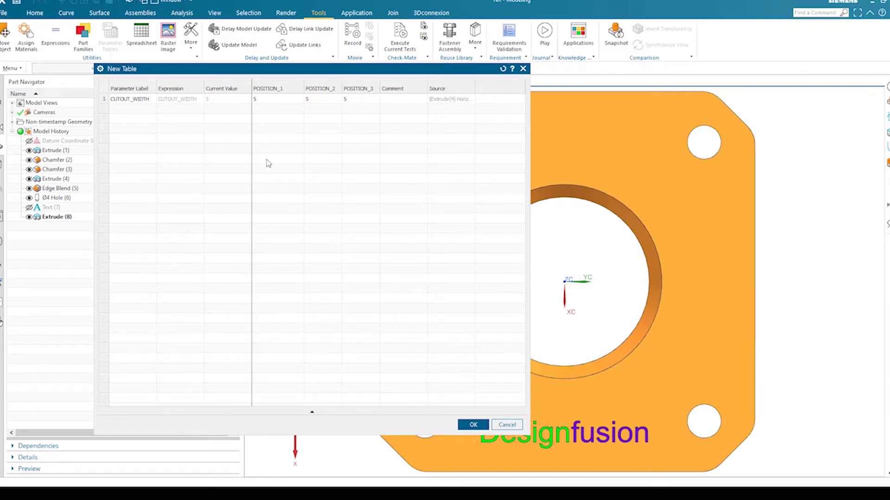
# Set CUTOUT_WIDTH to 10 for POSITION_2 and to 15 for POSITION_3
pyautogui.scroll(-2, 793, 228)
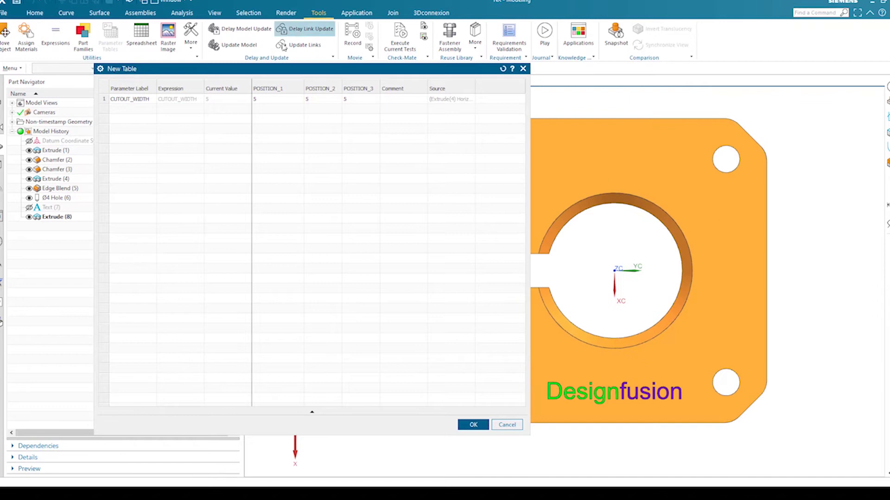
pyautogui.click(281, 100)
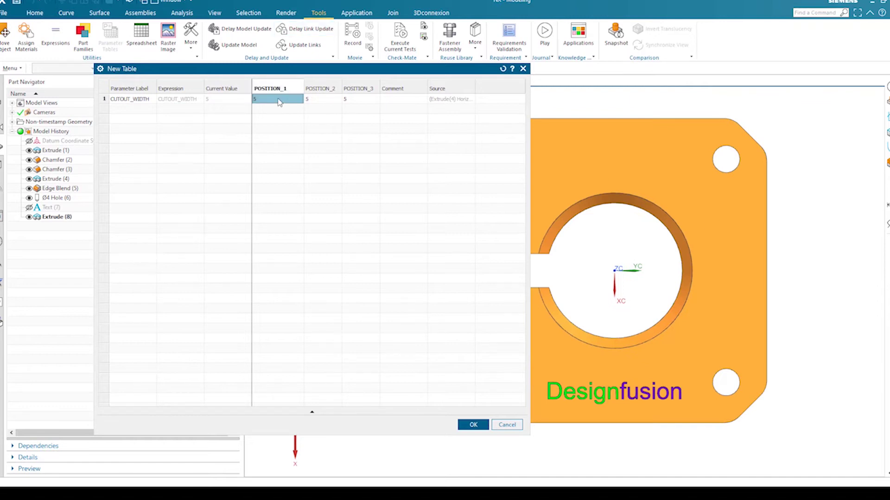
pyautogui.click(322, 102)
pyautogui.click(322, 102)
pyautogui.write('10')
pyautogui.press('Return')
pyautogui.click(352, 100)
pyautogui.click(353, 100)
pyautogui.write('15')
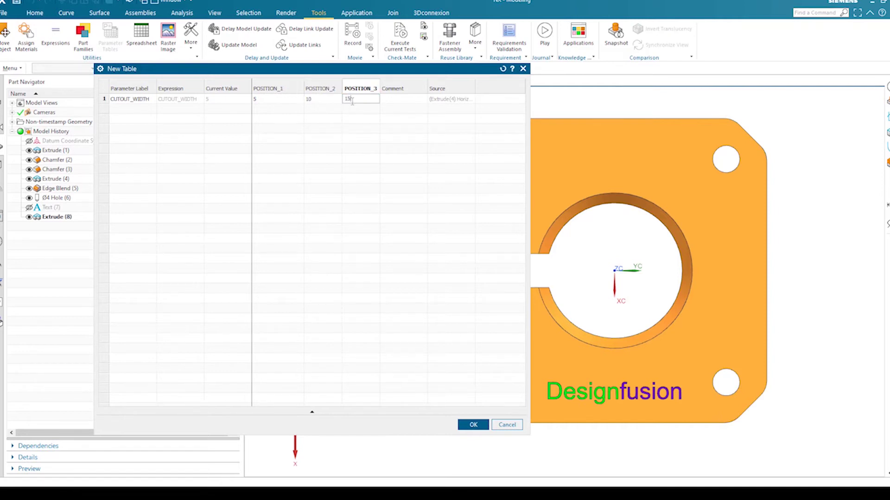
pyautogui.press('Return')
# Accept the new parameter table and name it POSITION TABLE
pyautogui.click(474, 425)
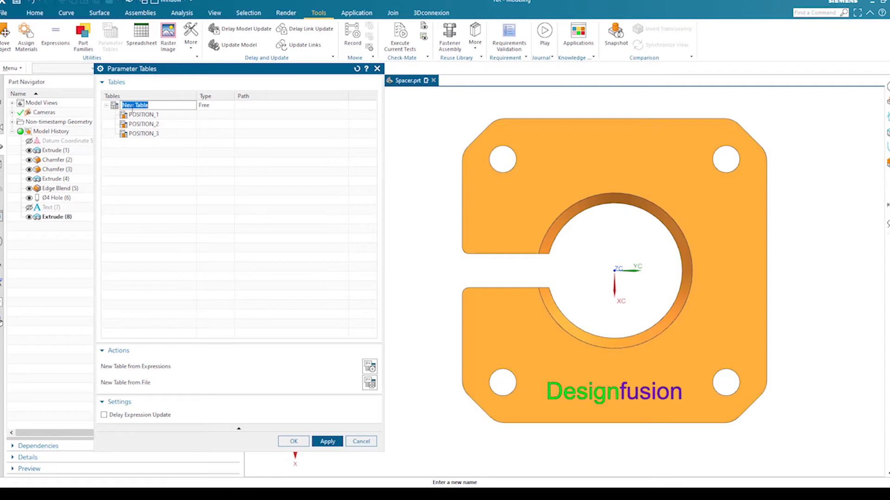
pyautogui.write('POSITION TABLE')
pyautogui.press('Return')
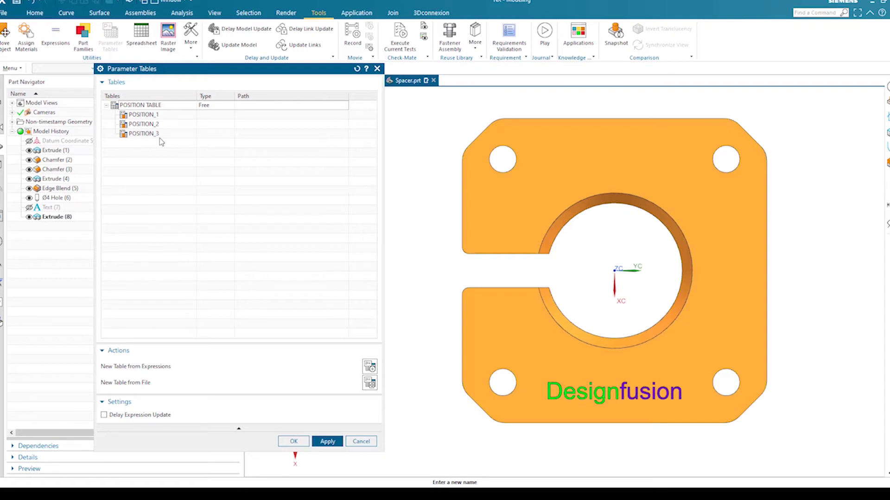
# Activate POSITION_1, POSITION_2 and POSITION_3 in turn, and accept the table with POSITION_3 active
pyautogui.doubleClick(144, 116)
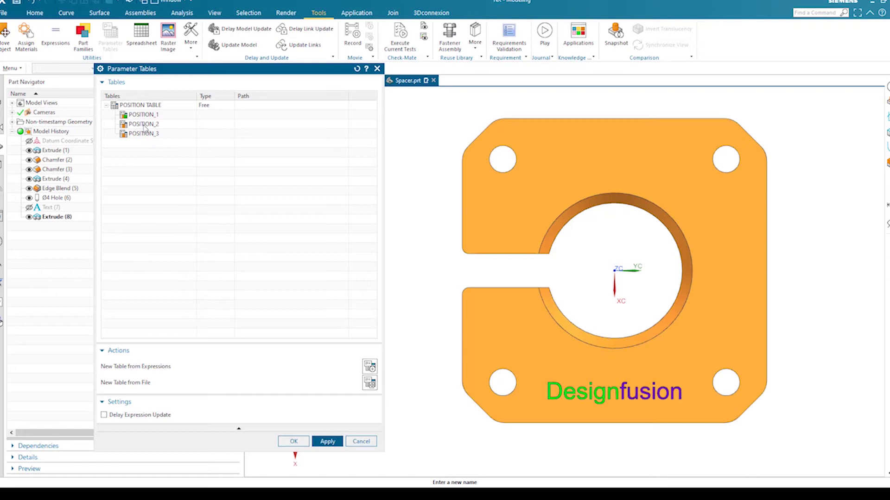
pyautogui.doubleClick(145, 125)
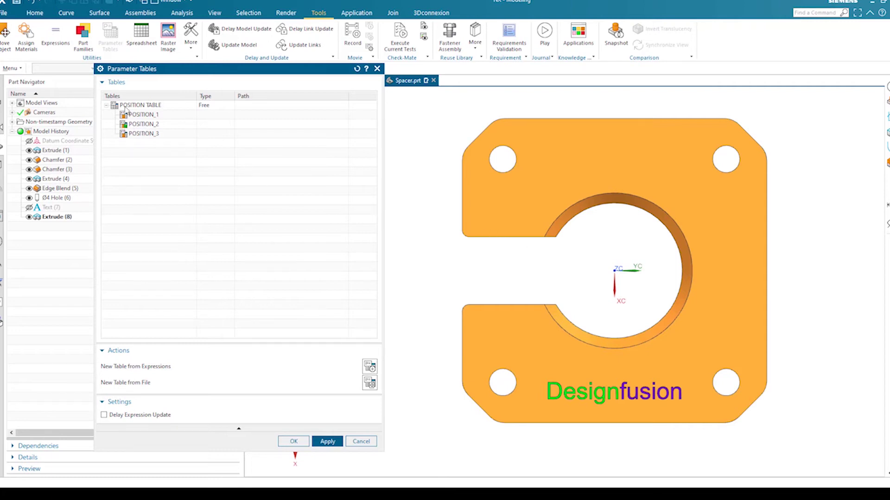
pyautogui.click(149, 134)
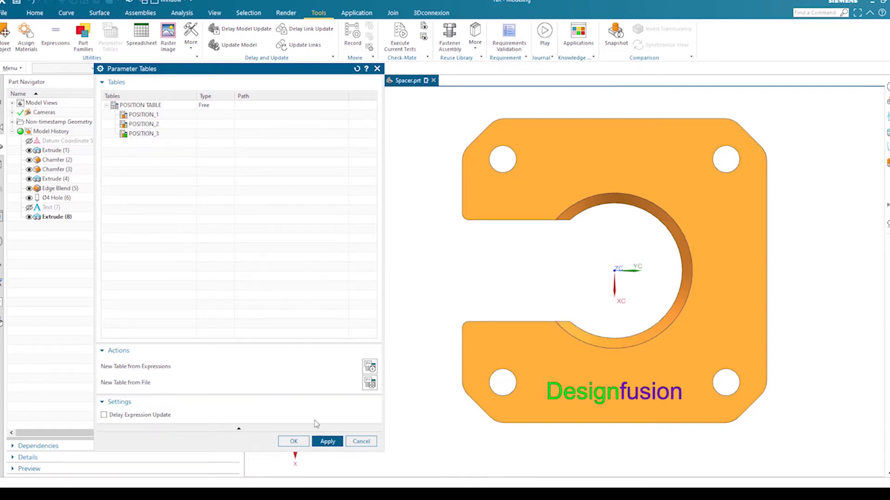
pyautogui.click(294, 442)
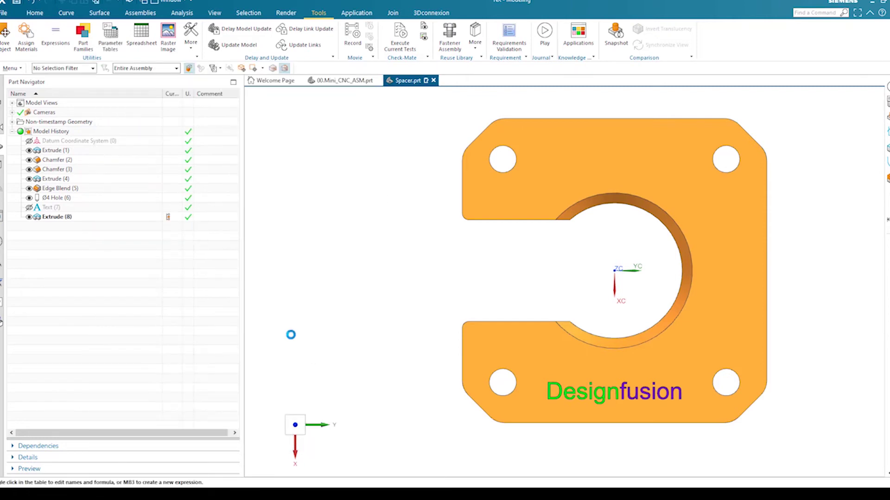
# Examine the CUTOUT_WIDTH formula in the expressions list, widening the name column to read it, and close the list without changes
pyautogui.hotkey('ctrl', 'e')
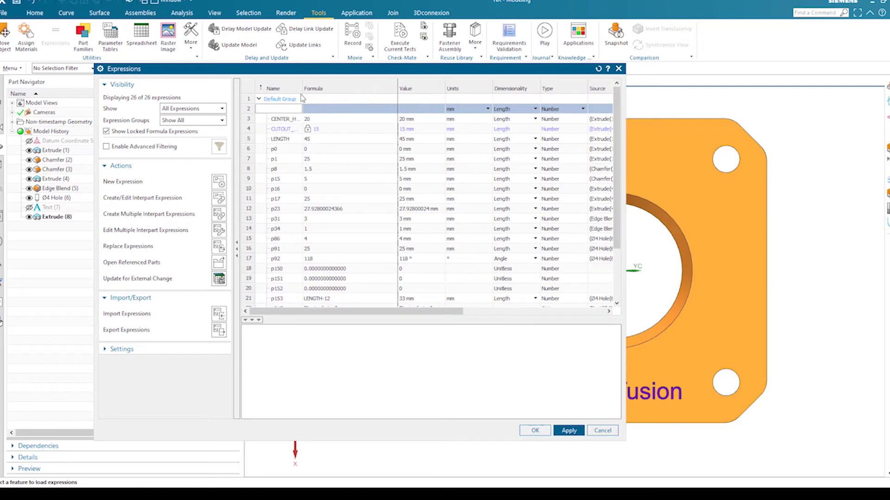
pyautogui.moveTo(303, 88); pyautogui.dragTo(361, 98)
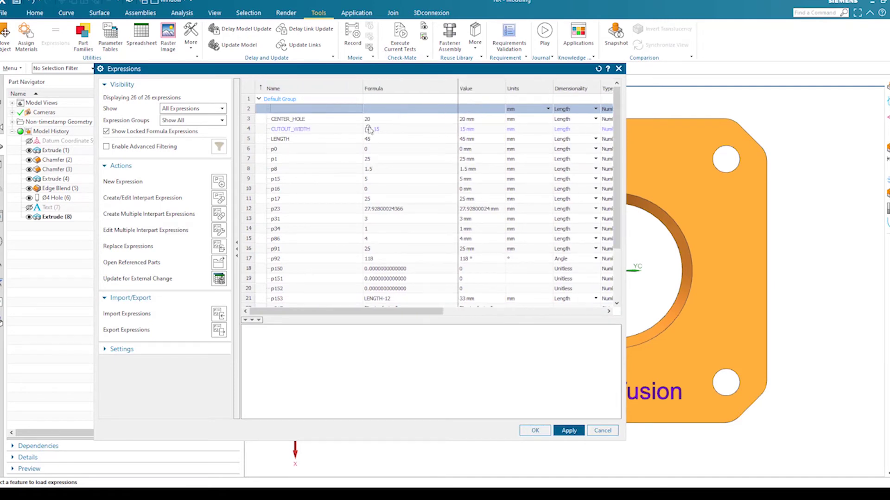
pyautogui.moveTo(369, 131)
pyautogui.click(602, 431)
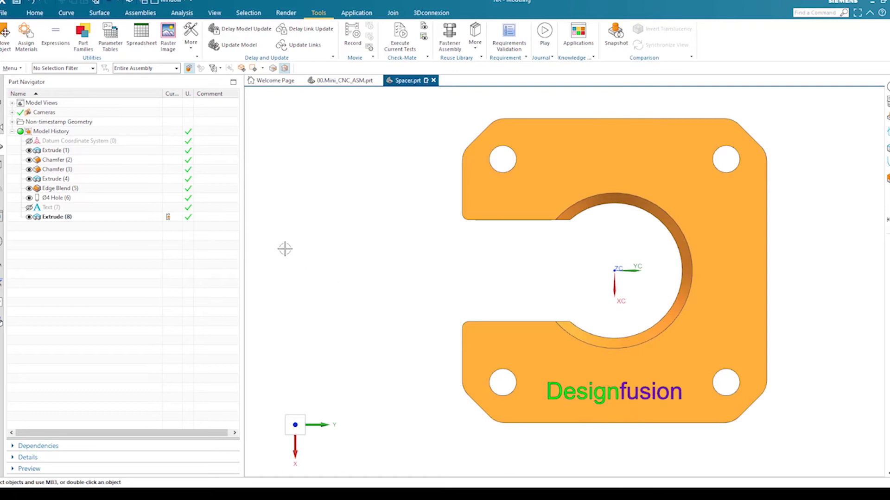
# Deactivate the POSITION_3 configuration in POSITION TABLE and accept the parameter tables
pyautogui.click(113, 46)
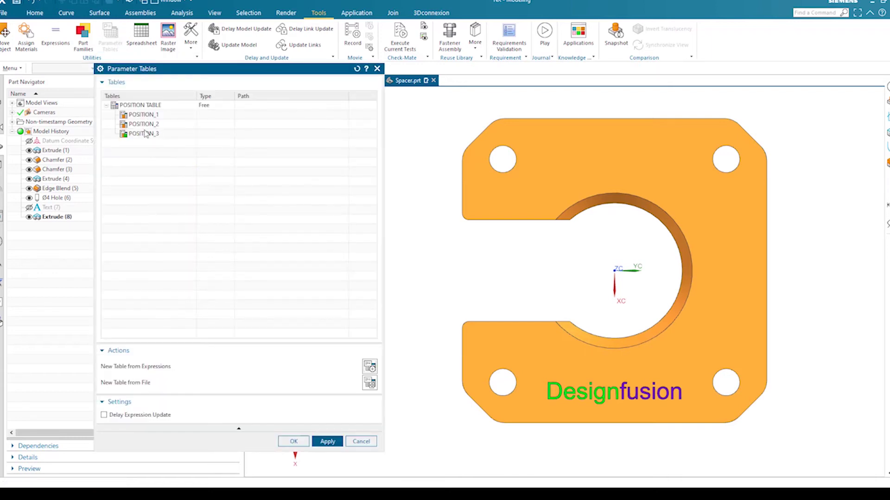
pyautogui.rightClick(135, 106)
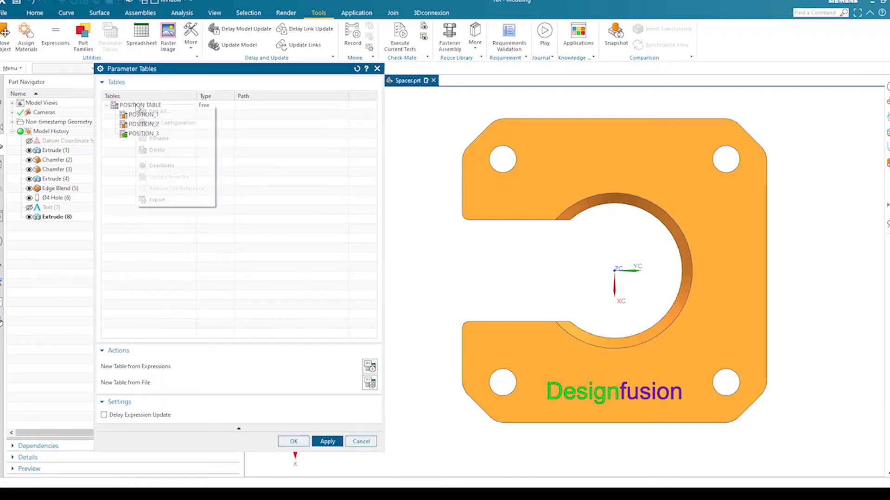
pyautogui.rightClick(130, 134)
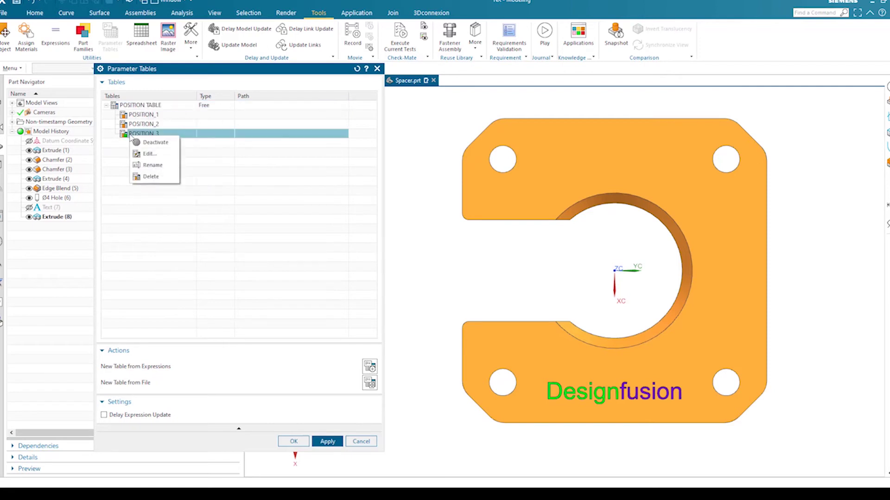
pyautogui.click(155, 144)
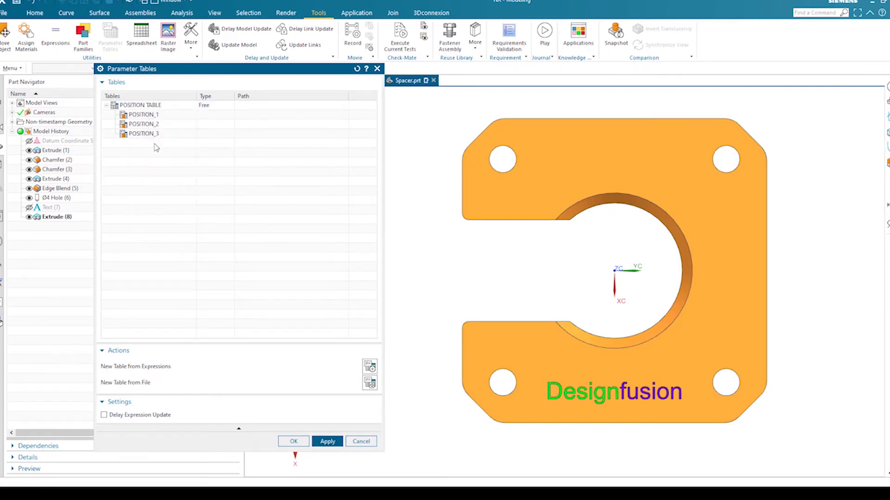
pyautogui.click(294, 441)
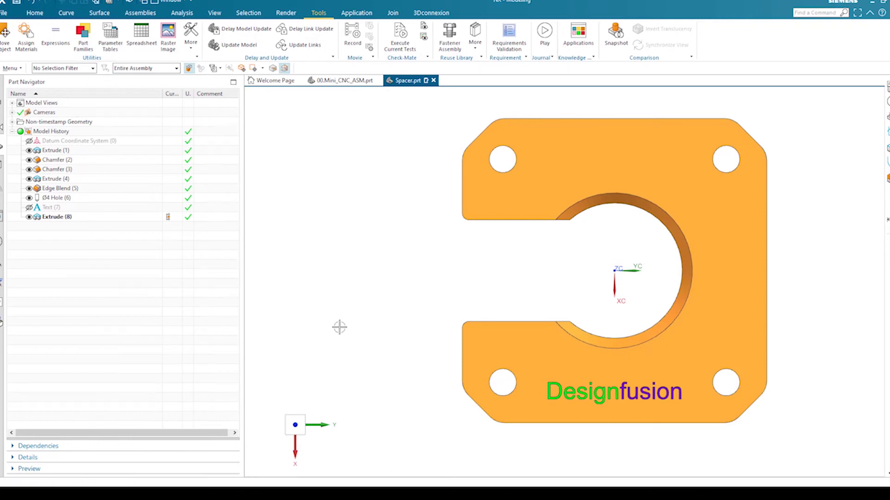
# Check the formula of CUTOUT_WIDTH in the expressions list again, with its name column widened, and close the list
pyautogui.hotkey('ctrl', 'e')
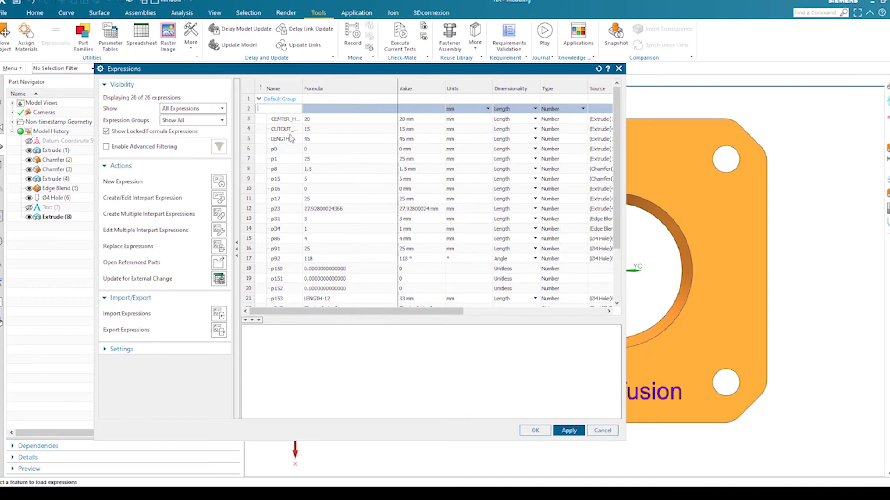
pyautogui.moveTo(303, 89); pyautogui.dragTo(328, 89)
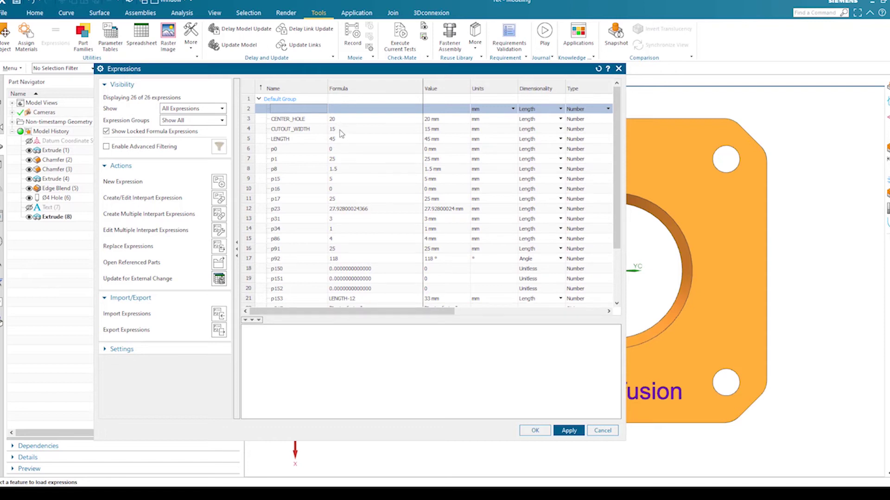
pyautogui.click(535, 431)
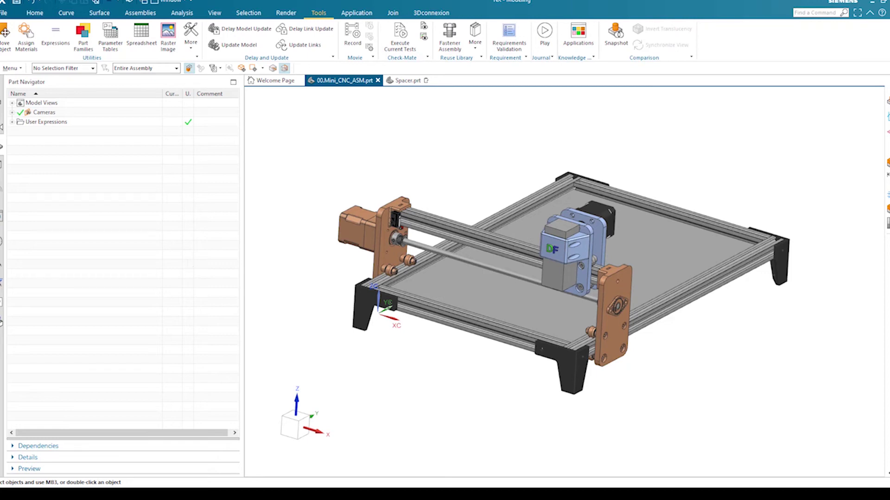
# Start a new parameter table from expressions in the 00.Mini_CNC_ASM assembly and add Gantry_position and Head_position_X to it
pyautogui.click(111, 44)
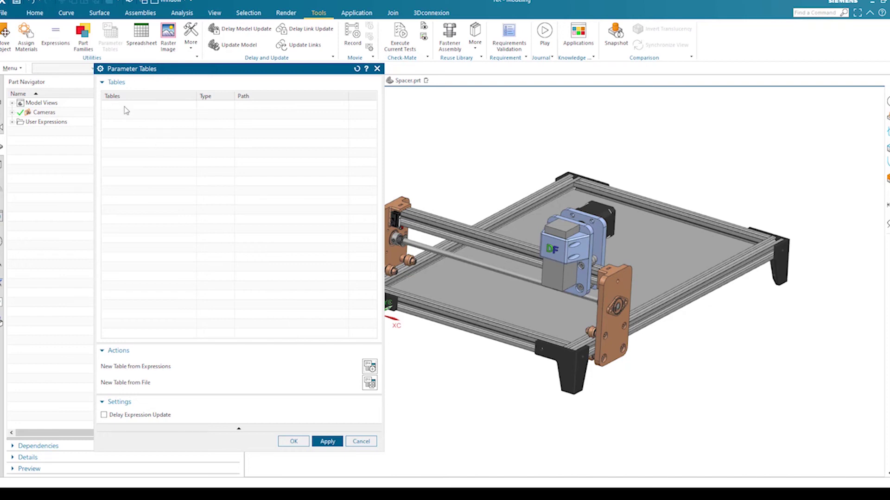
pyautogui.click(369, 367)
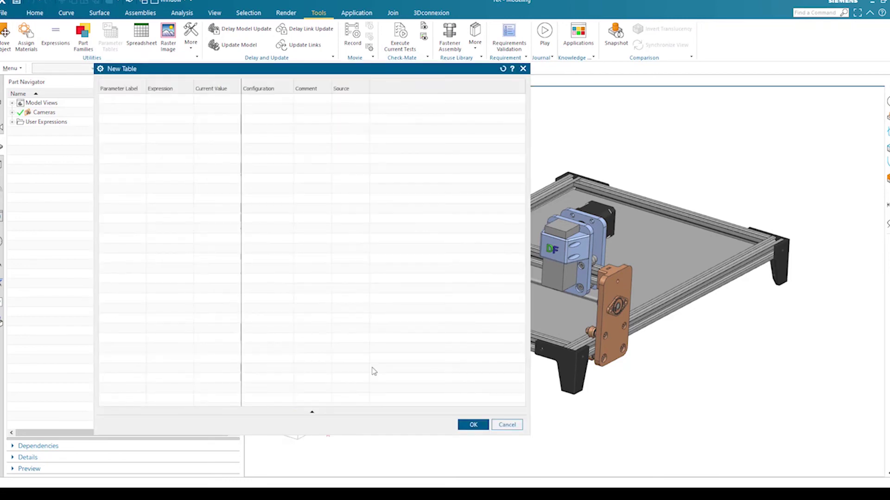
pyautogui.rightClick(117, 100)
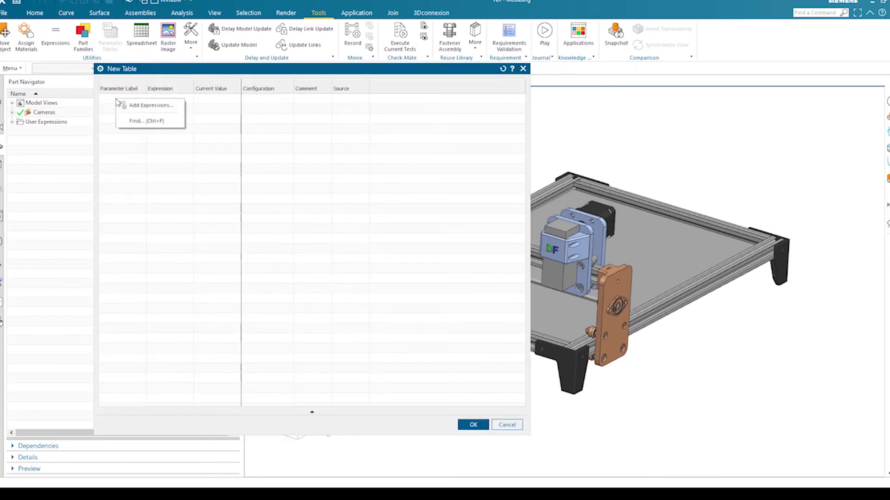
pyautogui.click(151, 106)
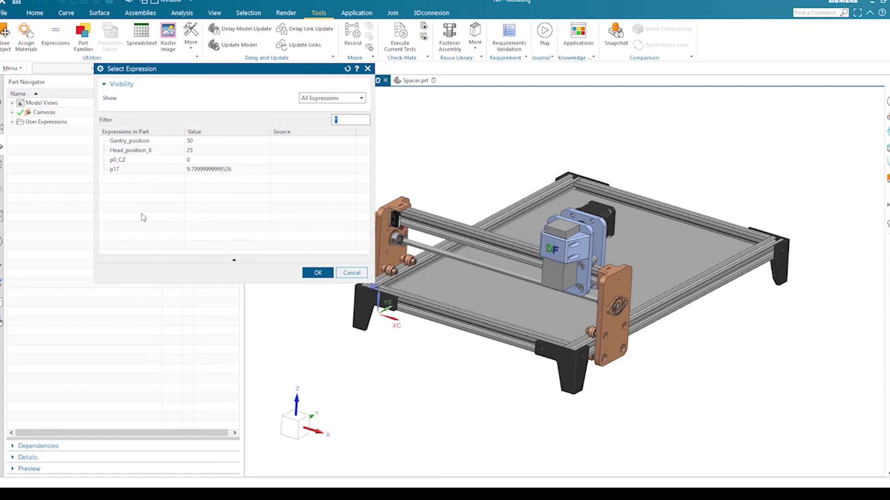
pyautogui.click(131, 142)
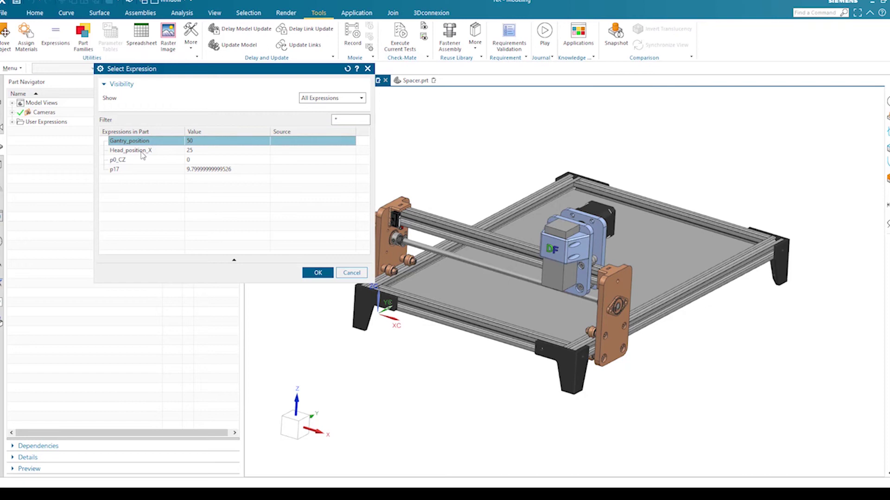
pyautogui.keyDown('ctrl'); pyautogui.click(142, 151); pyautogui.keyUp('ctrl')
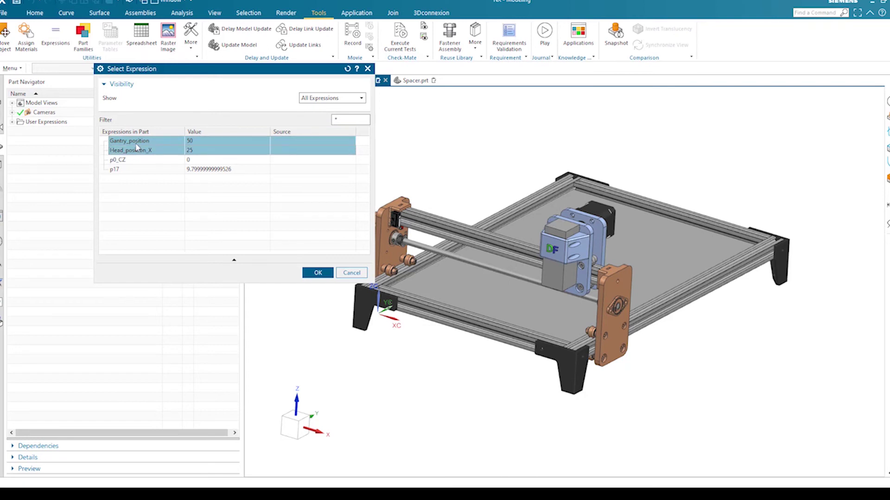
pyautogui.click(318, 273)
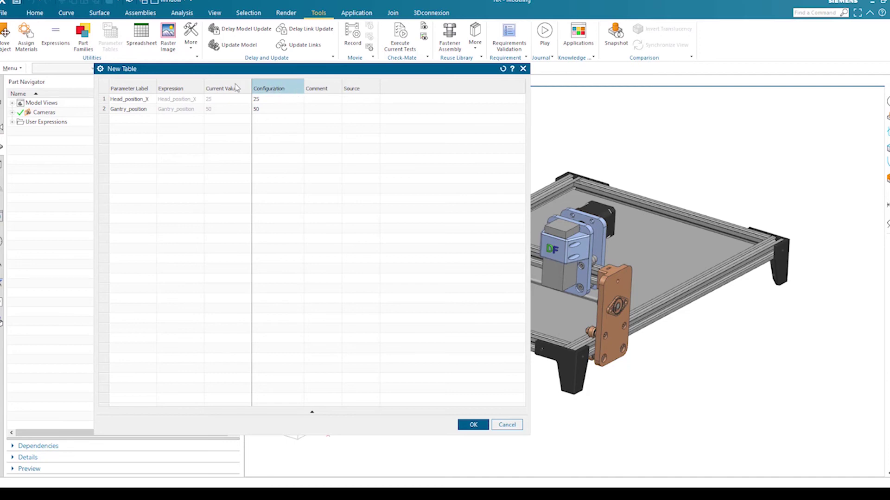
# Add three more configurations to the new table besides the initial one
pyautogui.rightClick(292, 89)
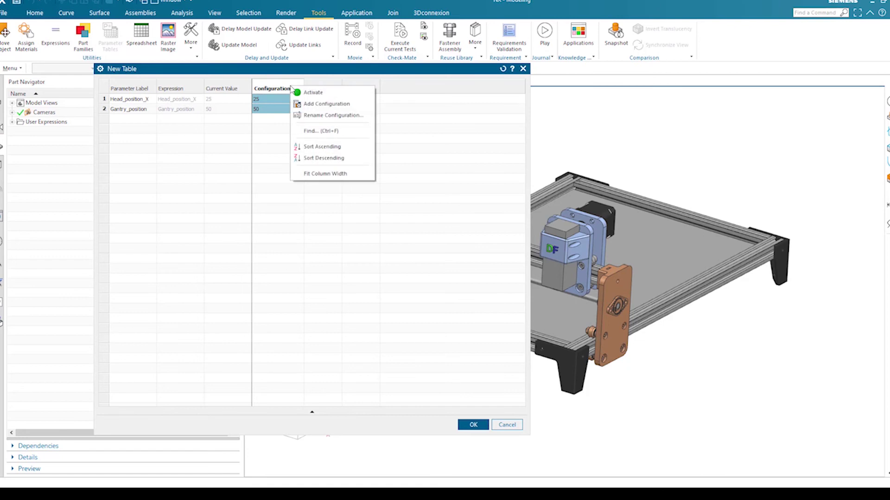
pyautogui.click(324, 104)
pyautogui.rightClick(289, 92)
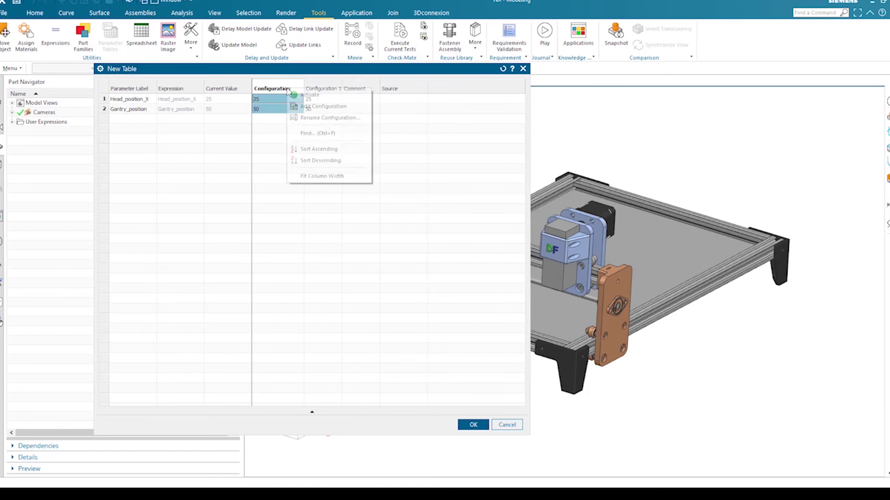
pyautogui.click(316, 104)
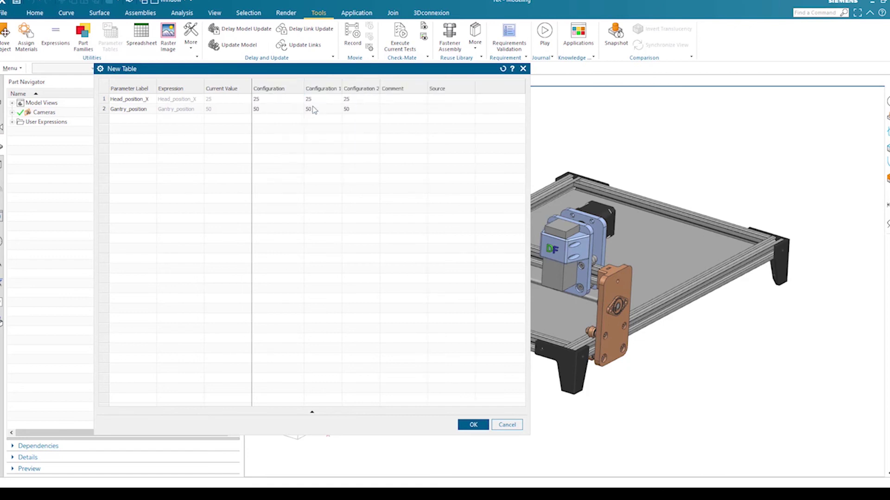
pyautogui.rightClick(285, 91)
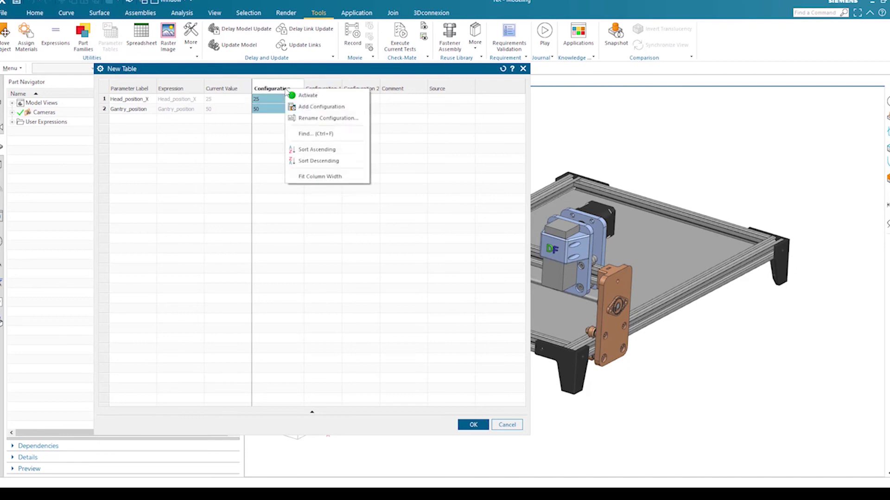
pyautogui.click(313, 107)
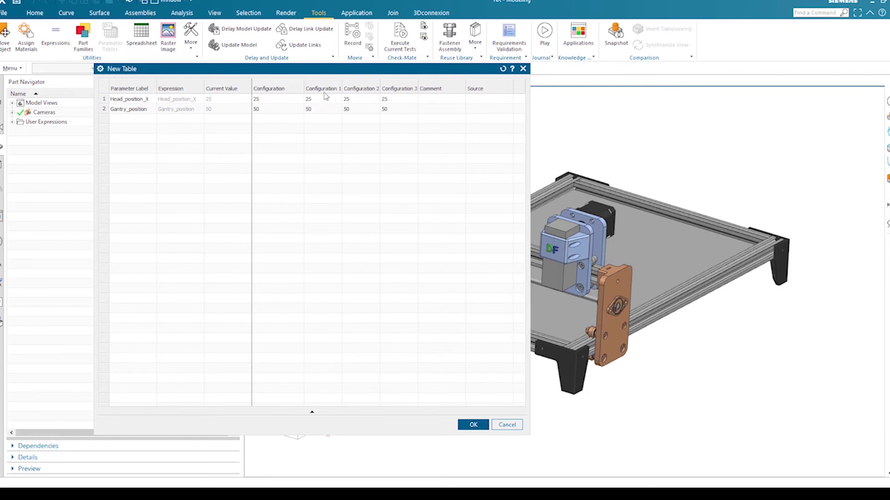
# Widen the configuration columns to show their full names and rename Configuration 1 to POSITION_1
pyautogui.moveTo(419, 88); pyautogui.dragTo(437, 88)
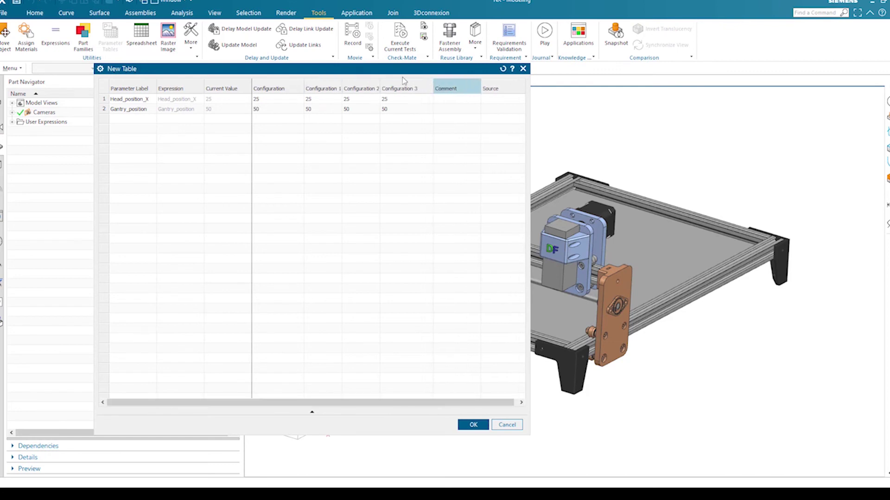
pyautogui.moveTo(381, 84); pyautogui.dragTo(355, 85)
pyautogui.rightClick(324, 87)
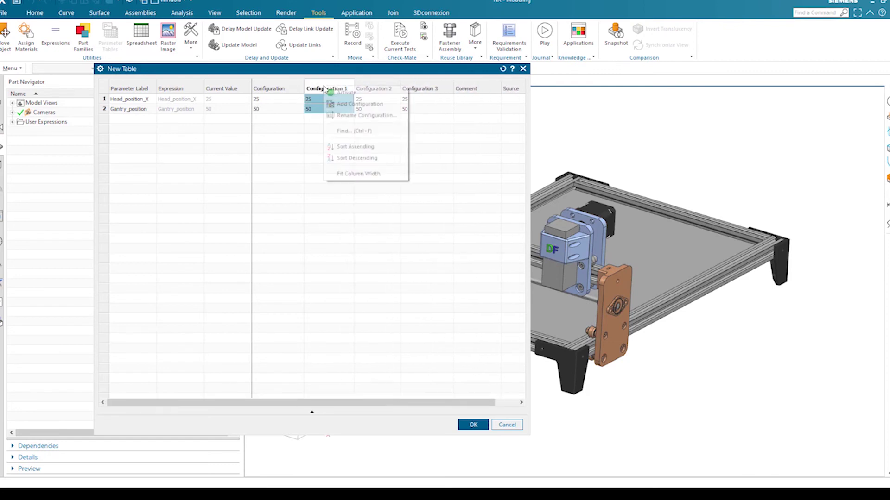
pyautogui.click(359, 115)
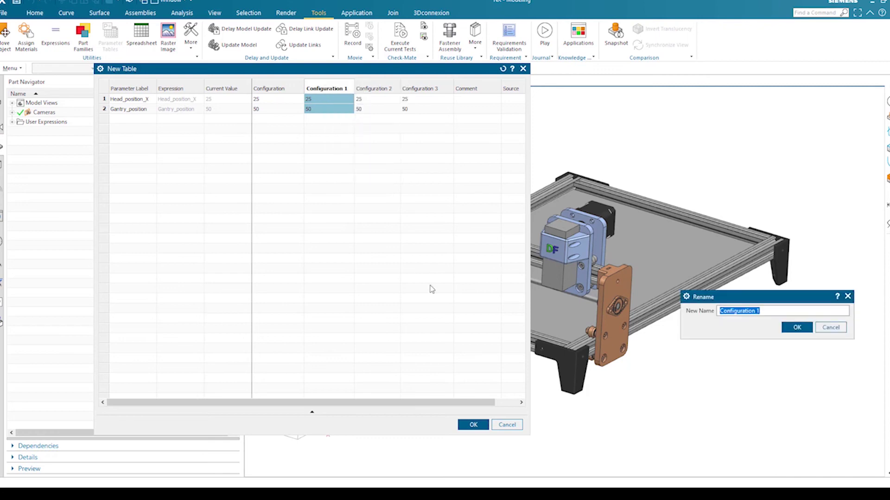
pyautogui.write('POSITION_1')
pyautogui.click(797, 328)
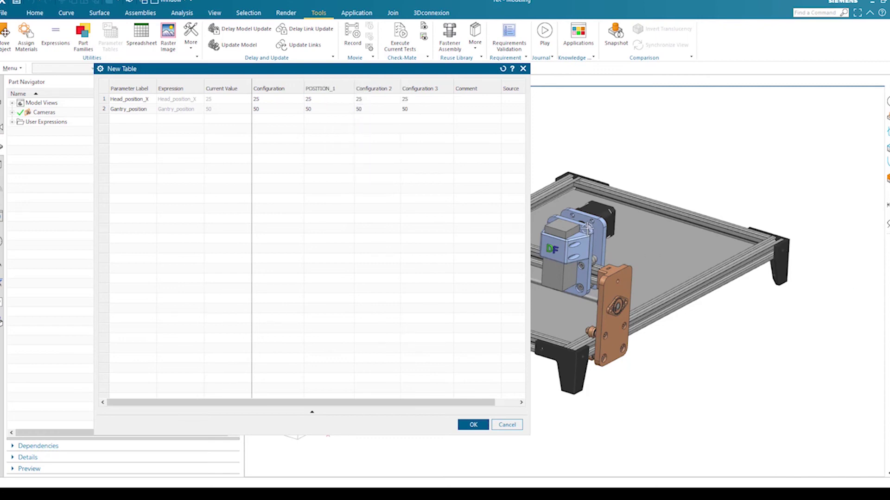
# Rename Configuration 2 to POSITION_2 and Configuration 3 to POSITION_3
pyautogui.rightClick(360, 94)
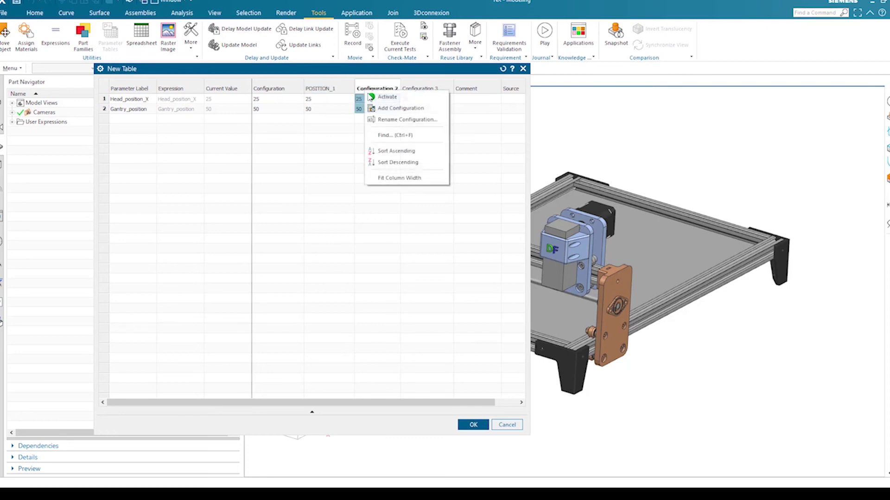
pyautogui.click(395, 121)
pyautogui.write('POSITION_1')
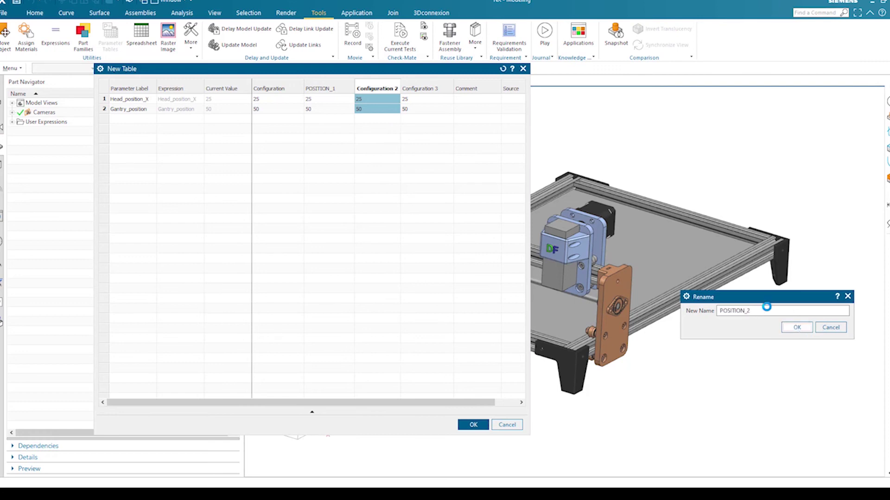
pyautogui.click(798, 327)
pyautogui.rightClick(423, 82)
pyautogui.click(442, 116)
pyautogui.write('POSITION_1')
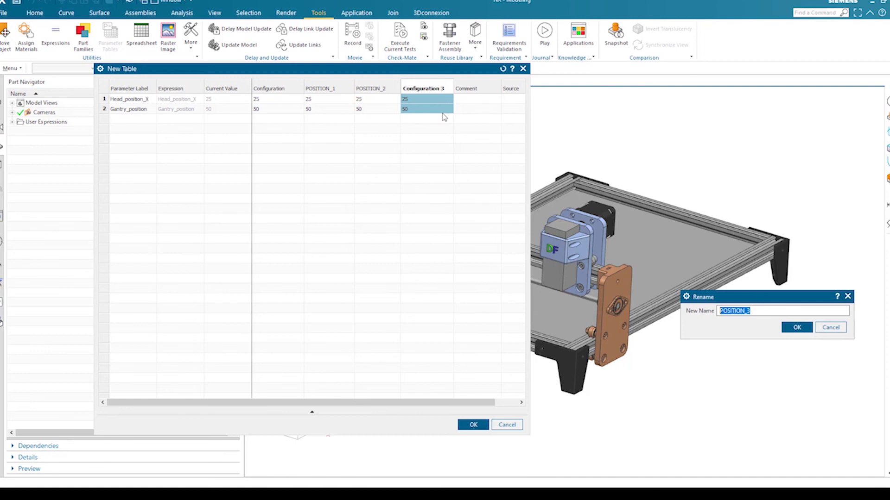
pyautogui.click(797, 327)
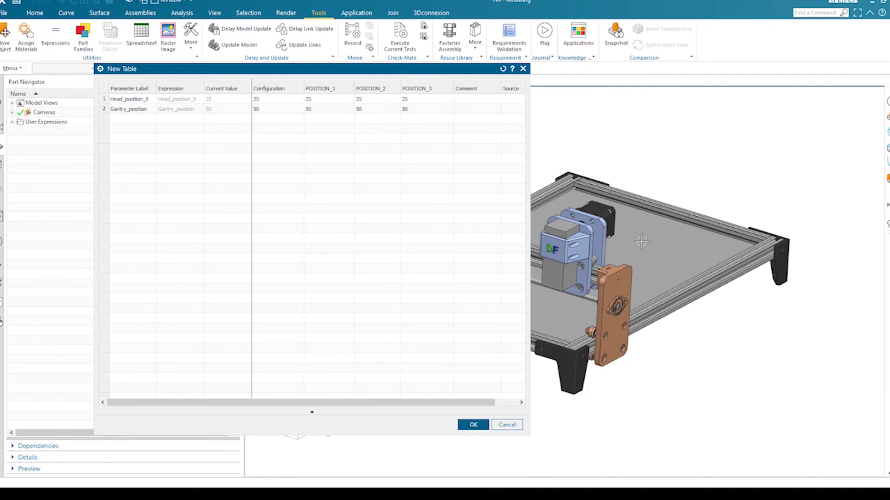
# Rename the initial configuration, named just Configuration, to START_POINT
pyautogui.rightClick(277, 91)
pyautogui.click(306, 119)
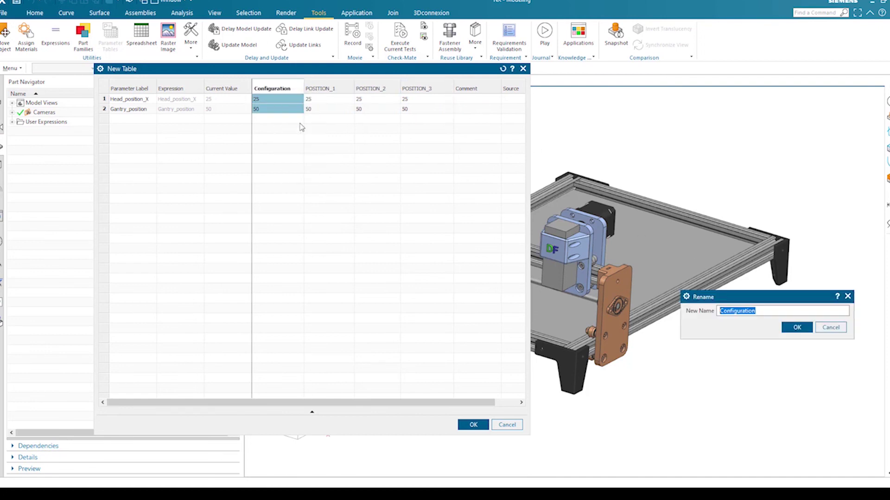
pyautogui.write('START_POINT')
pyautogui.click(796, 327)
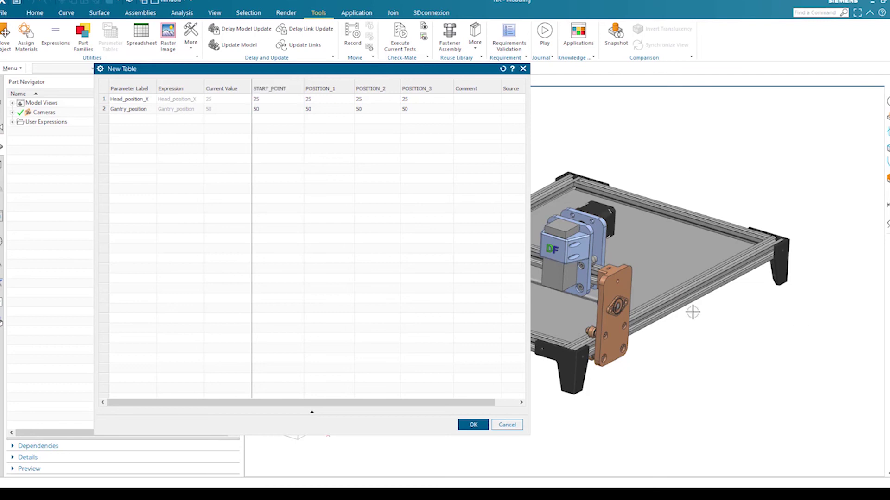
# Set Head_position_X to 50 and Gantry_position to 150 for POSITION_1
pyautogui.click(311, 101)
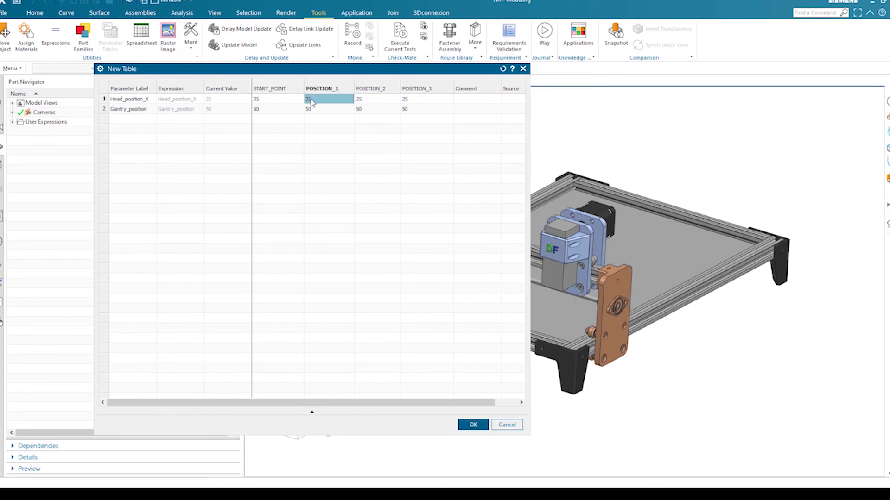
pyautogui.doubleClick(311, 101)
pyautogui.write('5')
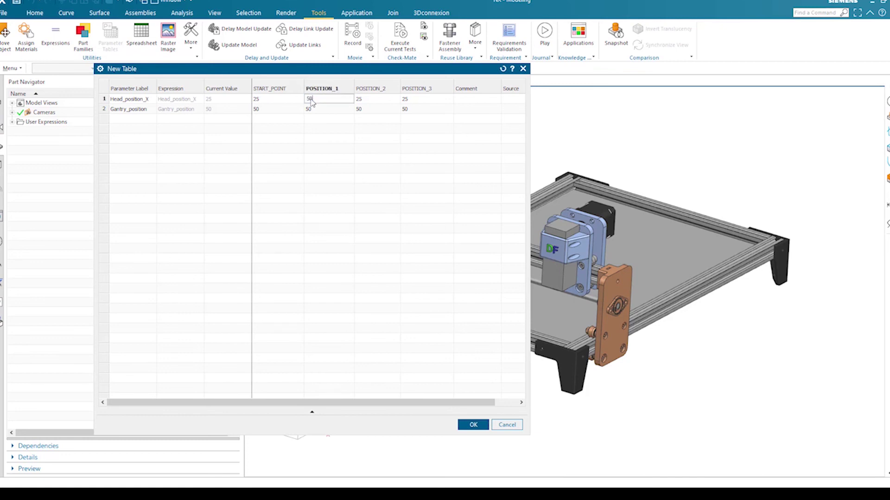
pyautogui.write('0')
pyautogui.press('Return')
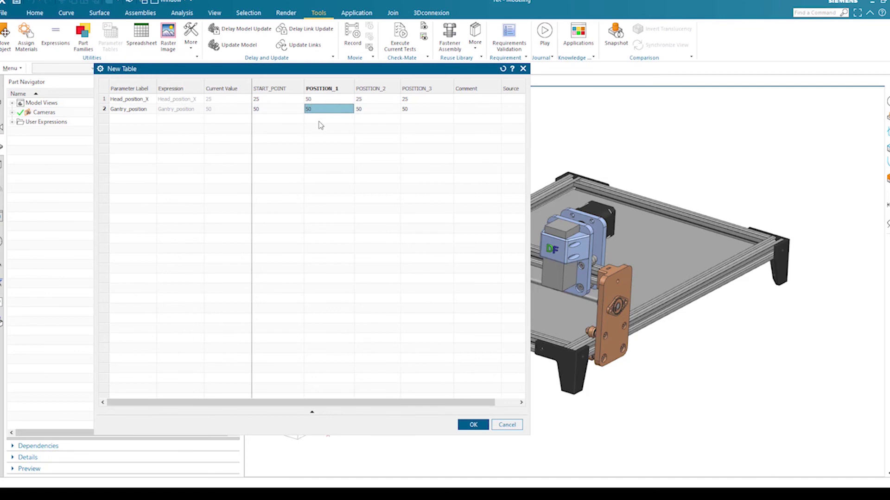
pyautogui.write('150')
pyautogui.press('Return')
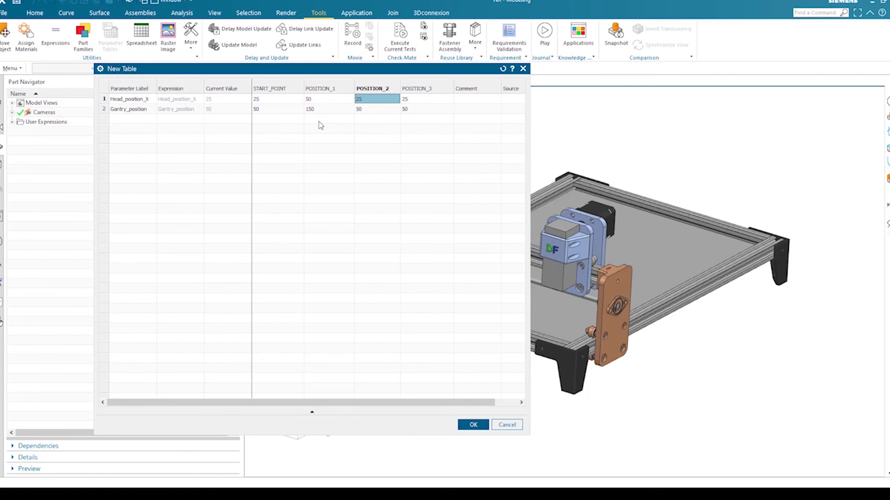
# Set Head_position_X to 100 and Gantry_position to 250 for POSITION_2
pyautogui.write('100')
pyautogui.press('Return')
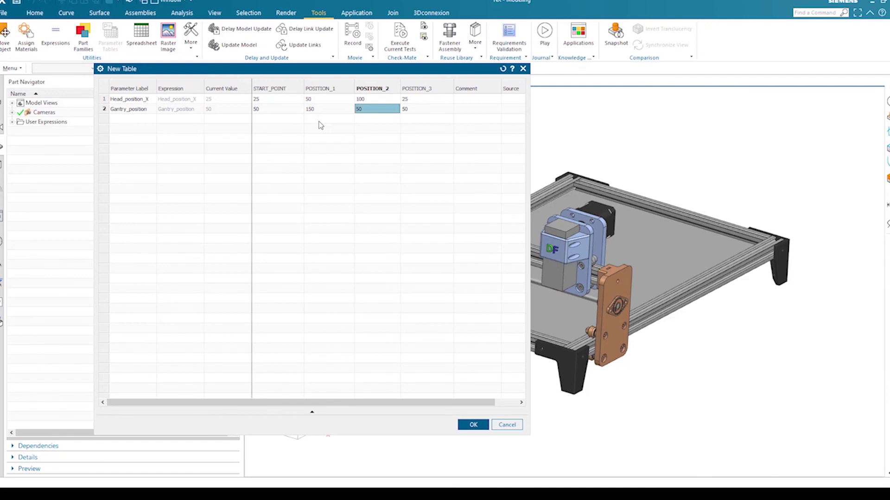
pyautogui.write('250')
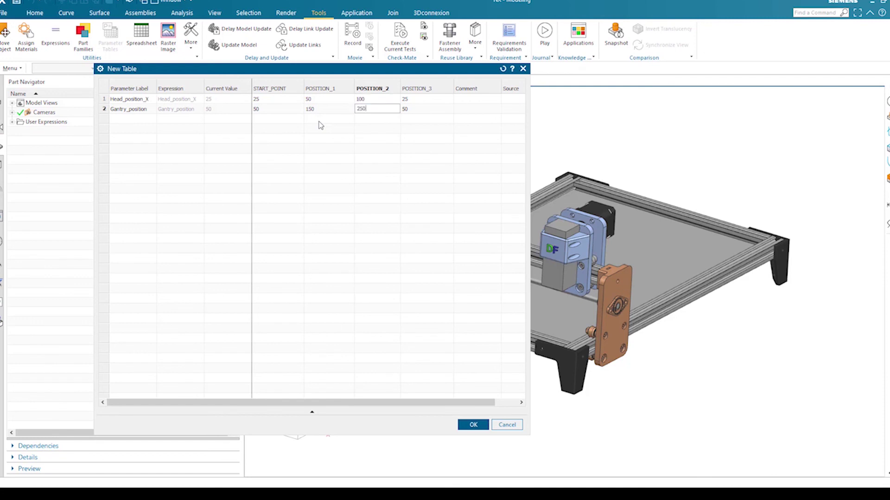
pyautogui.press('Return')
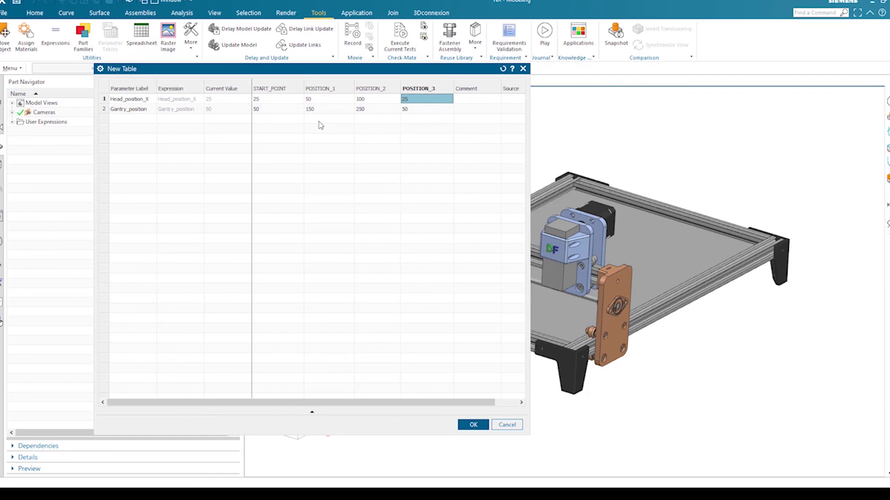
# Set Head_position_X to 150 and Gantry_position to 350 for POSITION_3, and accept the new table
pyautogui.write('150')
pyautogui.press('Return')
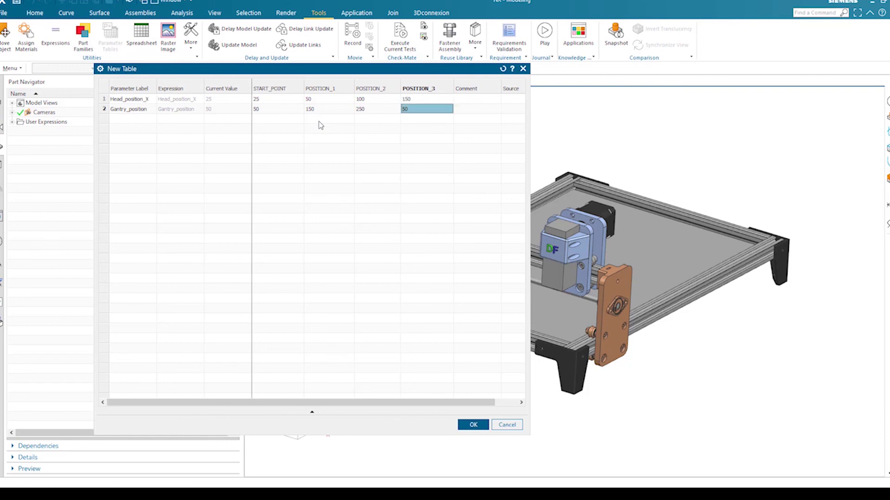
pyautogui.write('350')
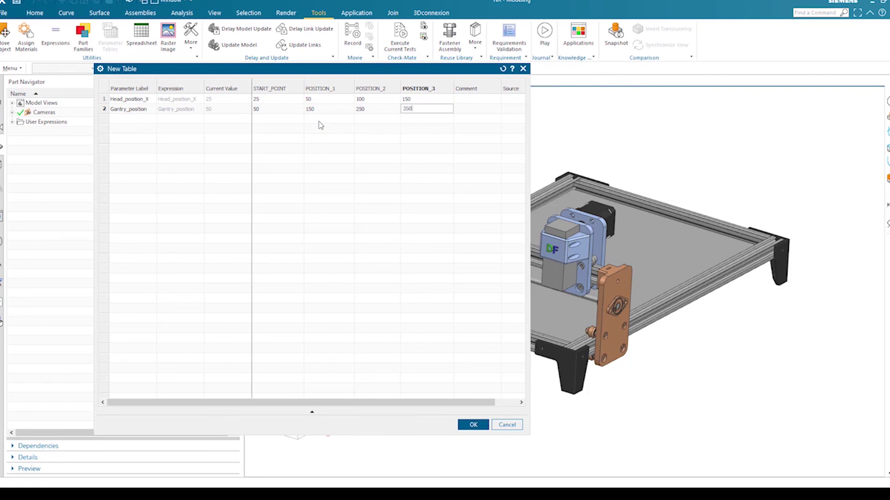
pyautogui.press('Return')
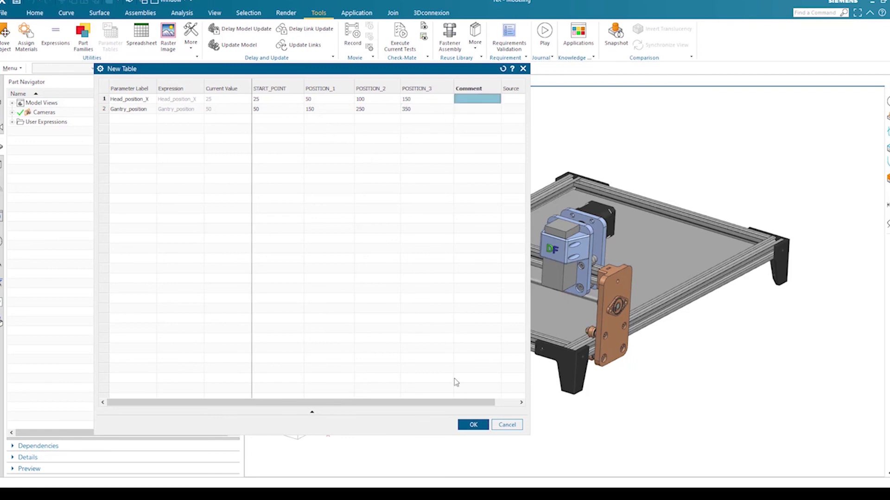
pyautogui.click(473, 425)
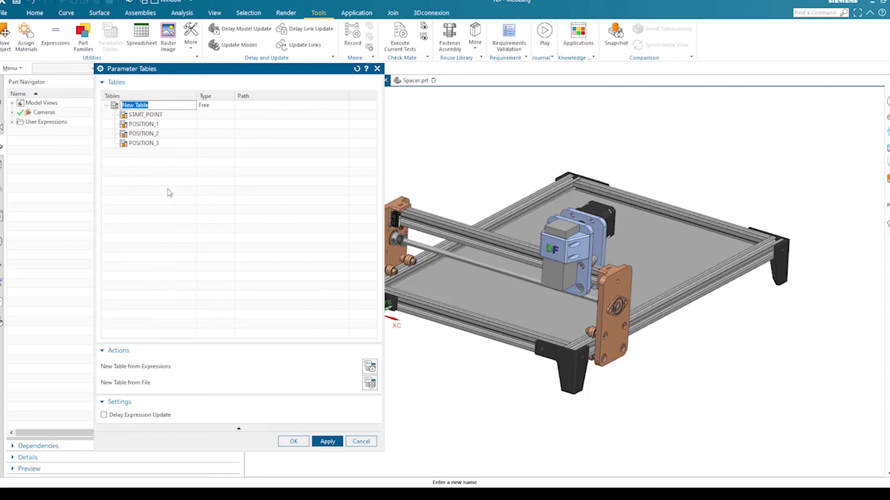
# Name the new parameter table CNC POSITION
pyautogui.write('cnc')
pyautogui.press('BackSpace')
pyautogui.press('BackSpace')
pyautogui.press('BackSpace')
pyautogui.write('CNC POSITION')
pyautogui.press('Return')
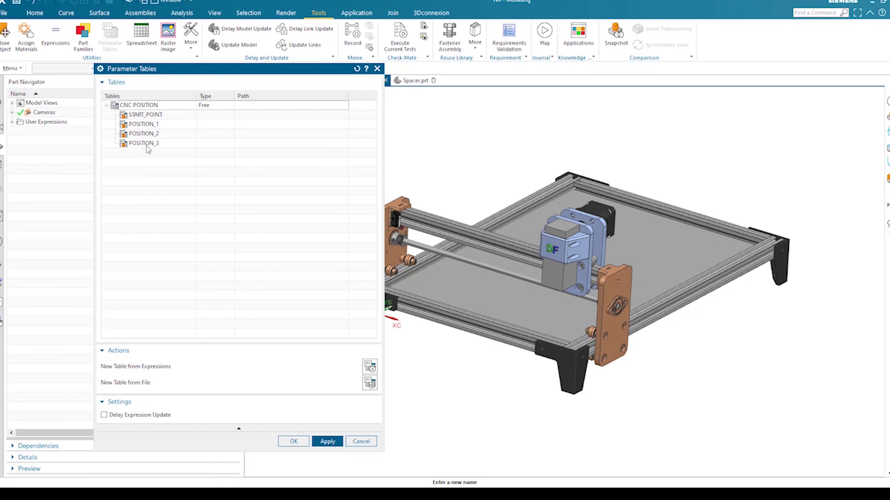
# Activate the START_POINT, POSITION_1 and POSITION_2 configurations in turn to move the gantry and head, and select POSITION_3
pyautogui.doubleClick(144, 116)
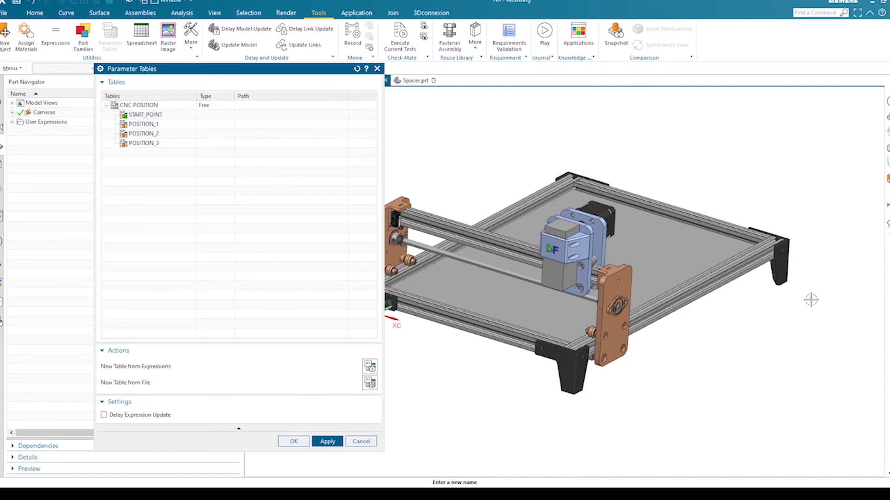
pyautogui.scroll(-2, 759, 306)
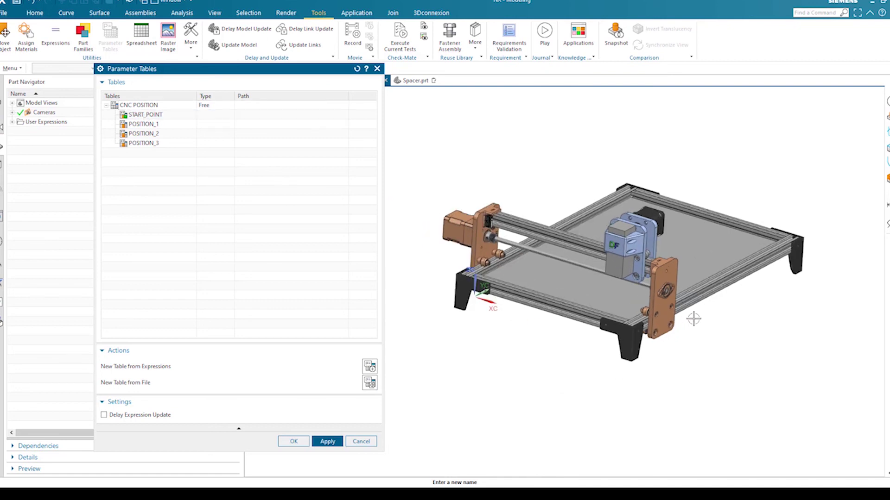
pyautogui.click(140, 125)
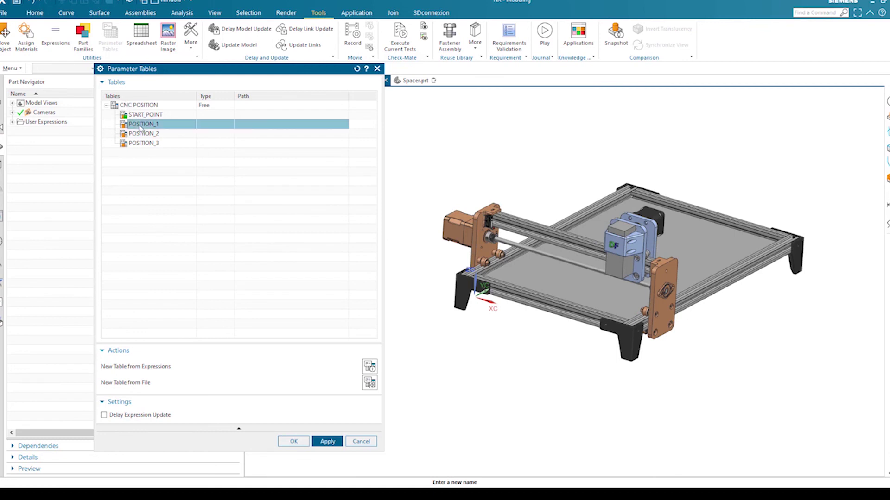
pyautogui.doubleClick(140, 126)
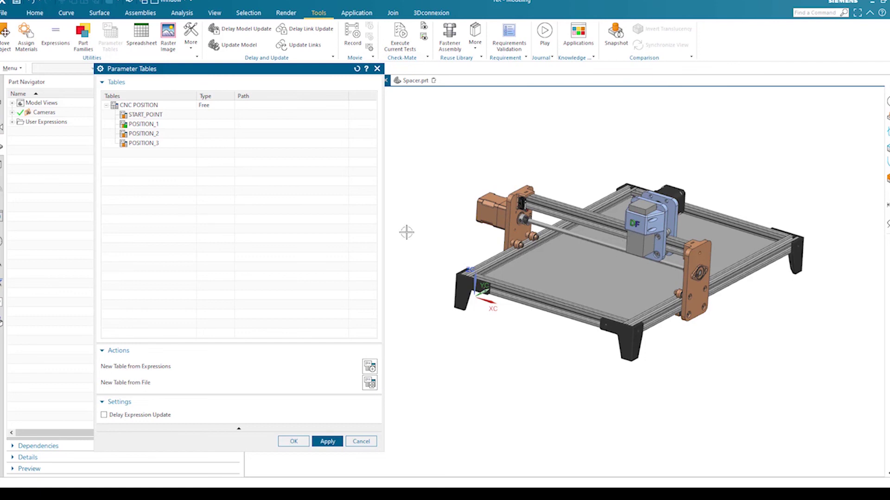
pyautogui.doubleClick(137, 134)
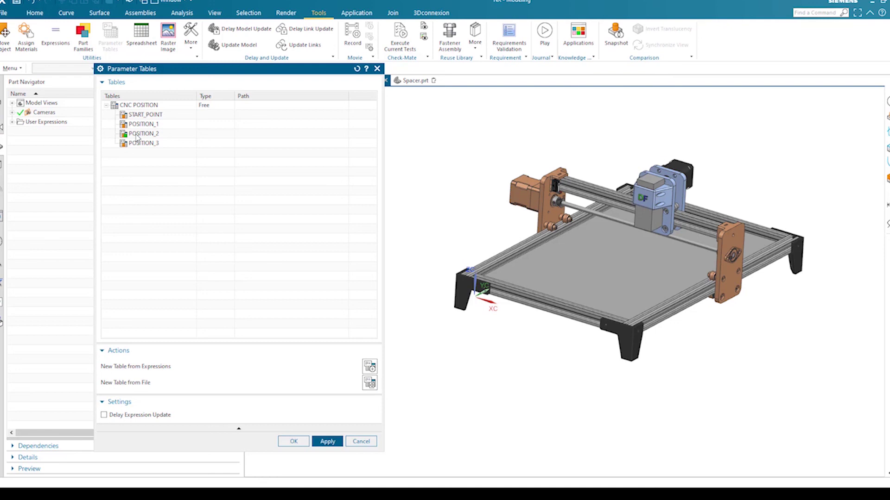
pyautogui.click(140, 145)
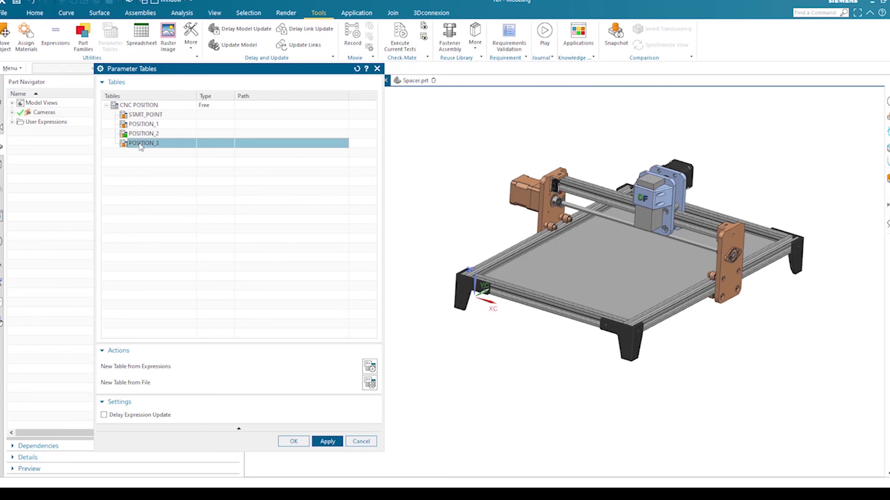